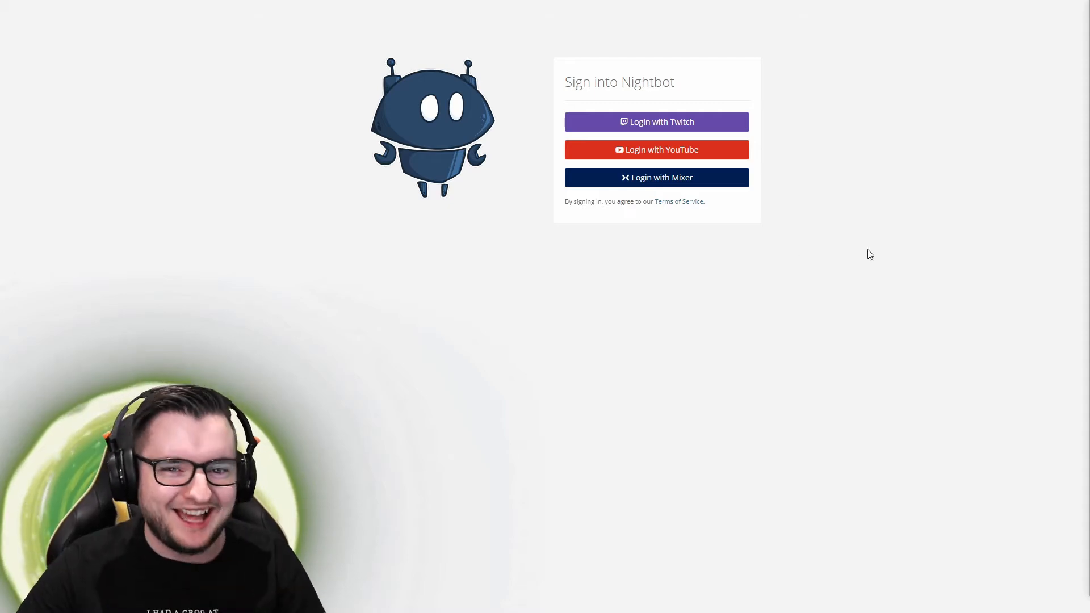
# Sign in to Nightbot with the Mixer account and approve Nightbot's access
pyautogui.click(627, 182)
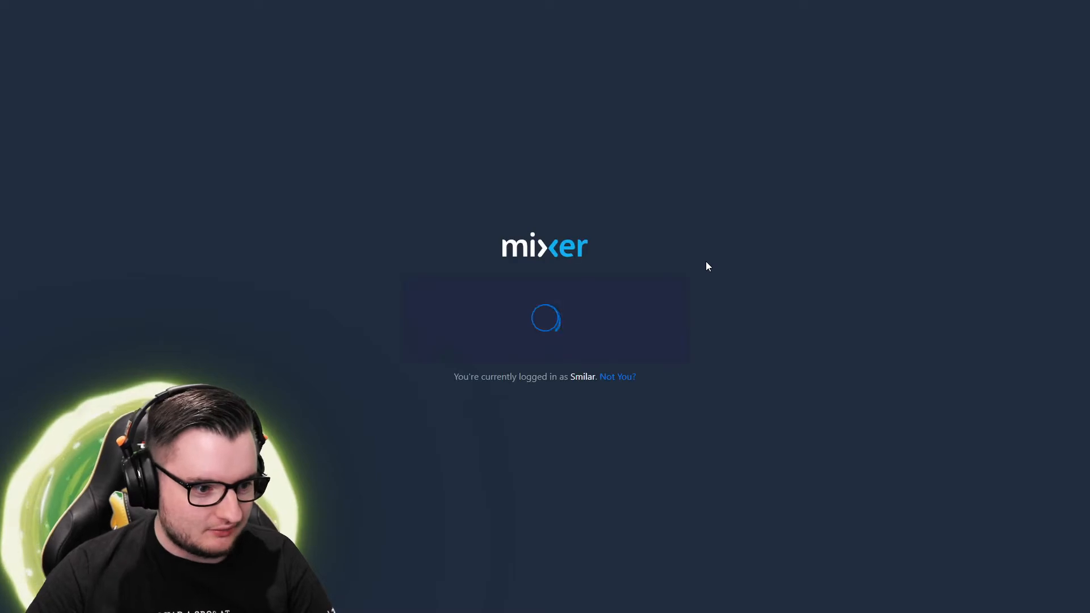
pyautogui.click(574, 389)
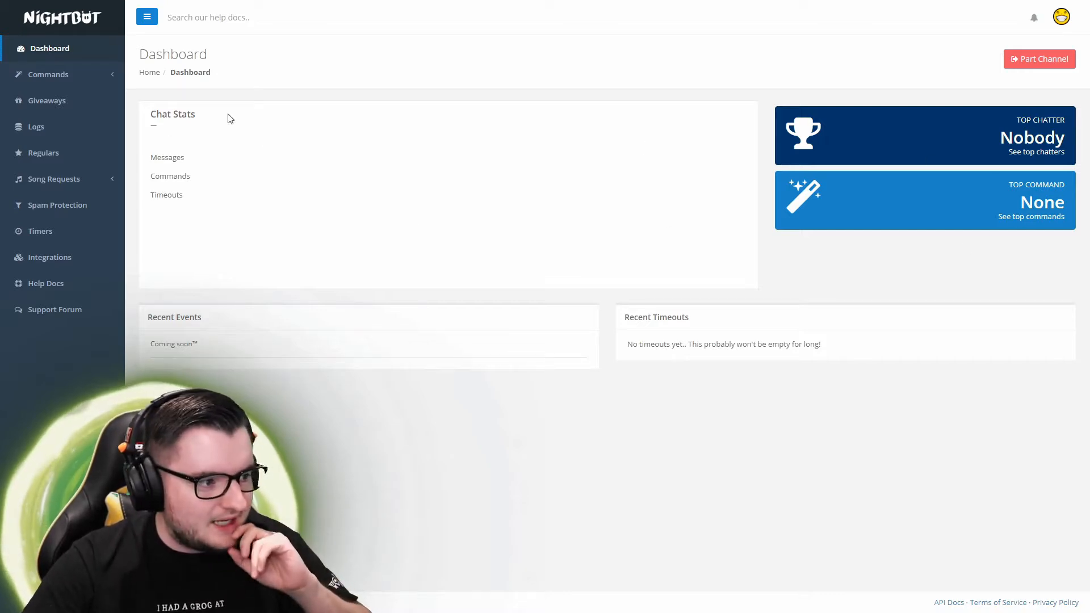
# Highlight the Messages and Commands stats, then show the channel's custom commands list
pyautogui.moveTo(182, 156)
pyautogui.mouseDown()
pyautogui.moveTo(199, 239)
pyautogui.moveTo(198, 168)
pyautogui.mouseUp()
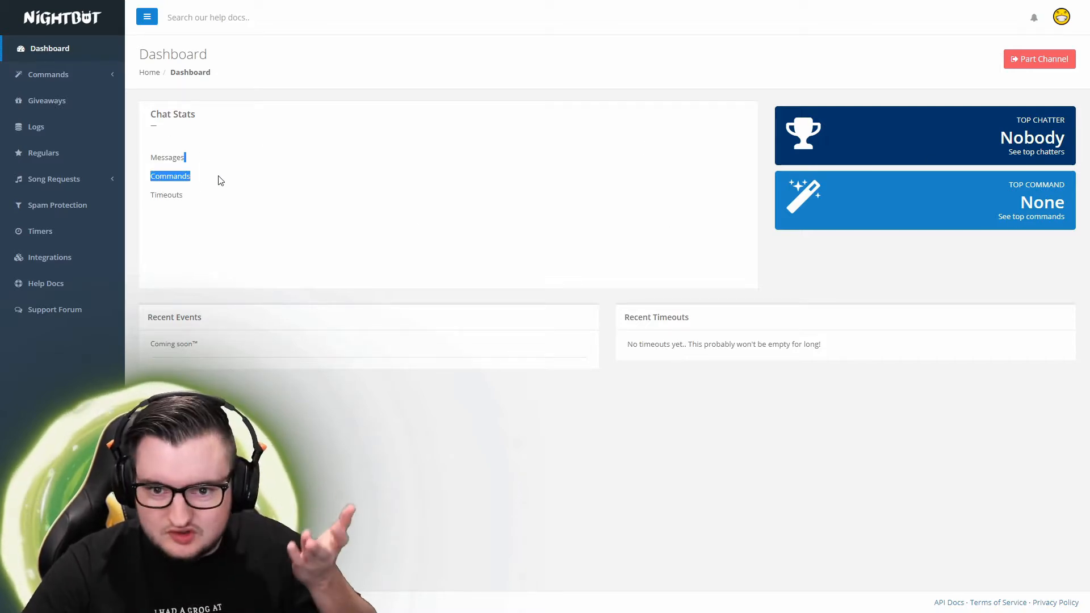
pyautogui.click(244, 174)
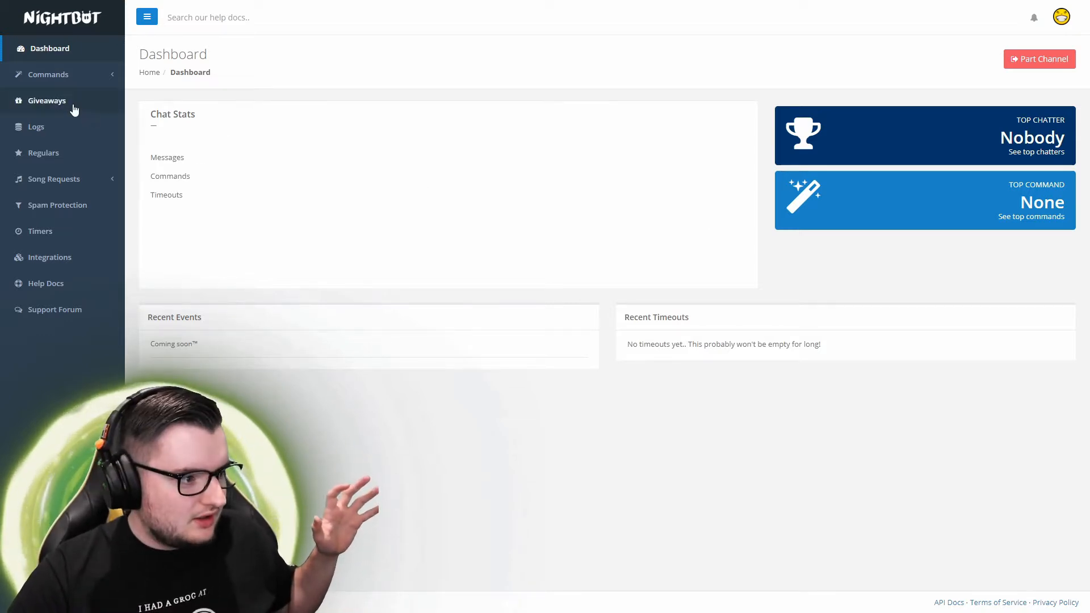
pyautogui.click(55, 76)
pyautogui.click(53, 97)
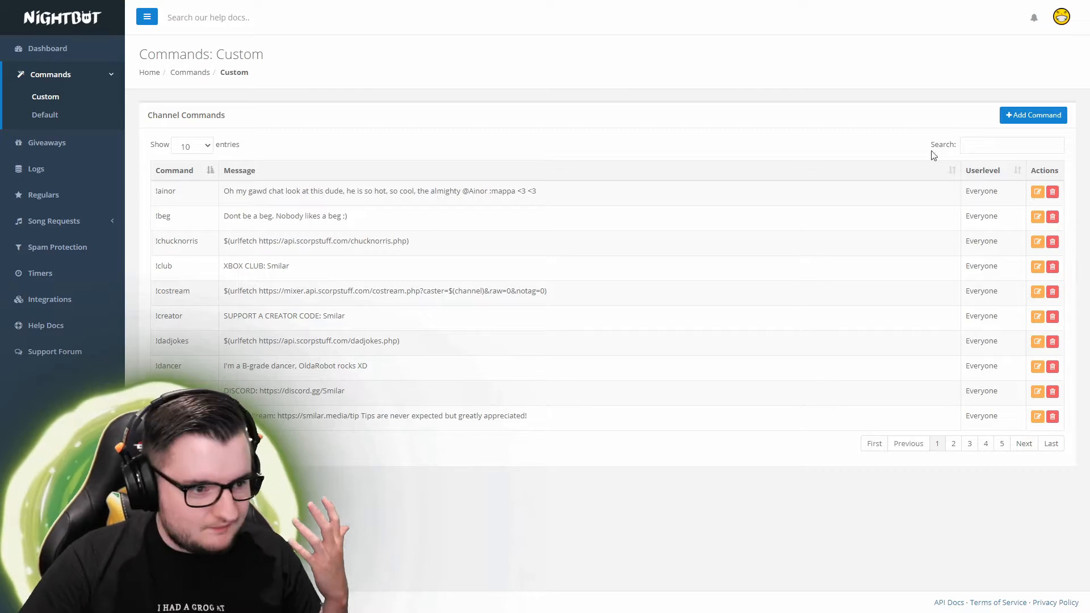
pyautogui.click(1009, 116)
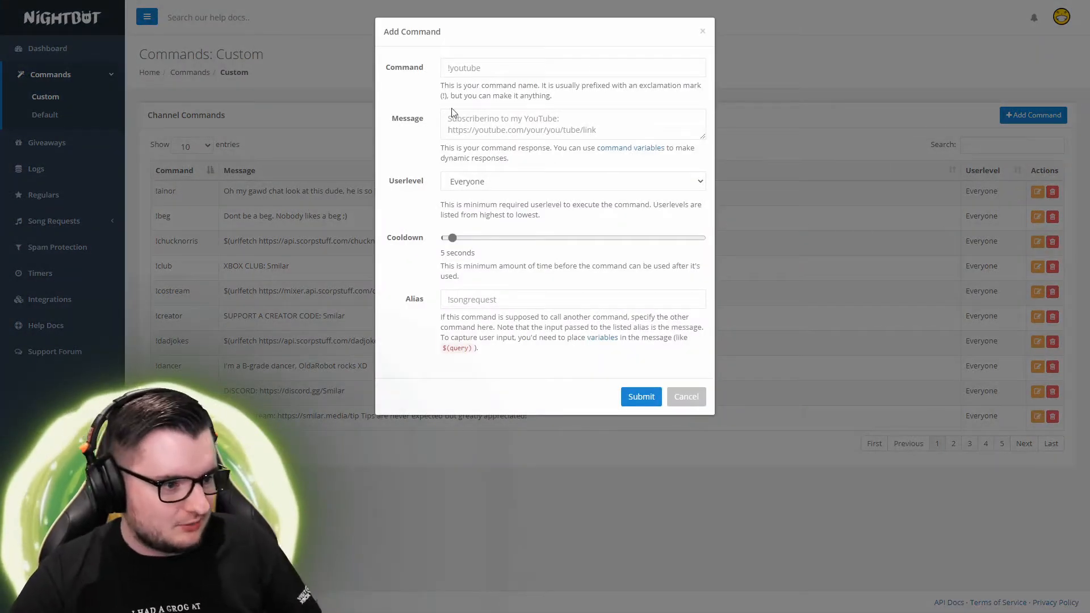
pyautogui.click(498, 181)
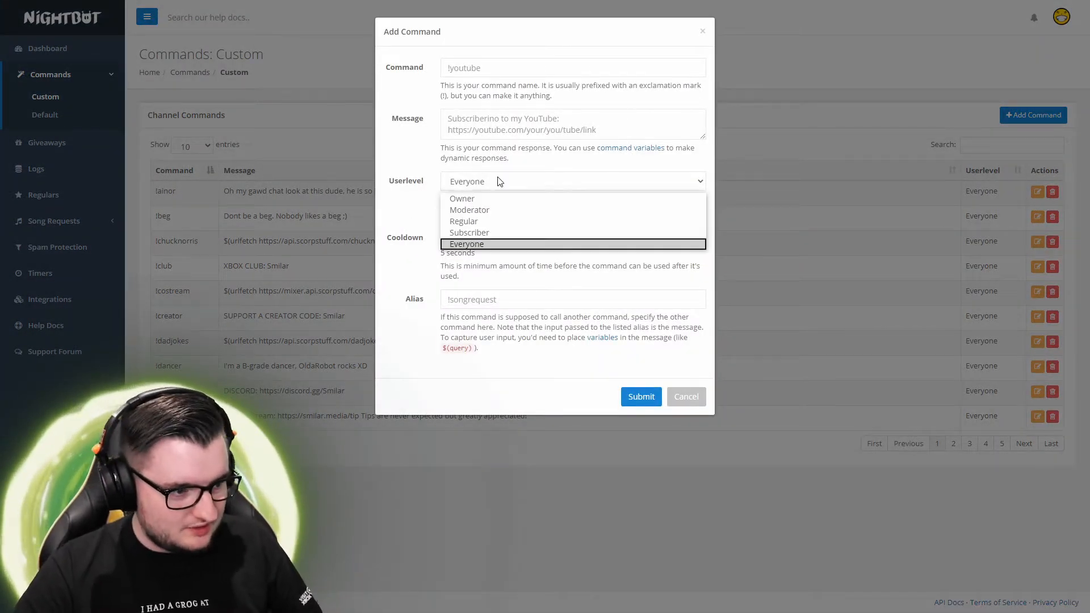
pyautogui.click(419, 204)
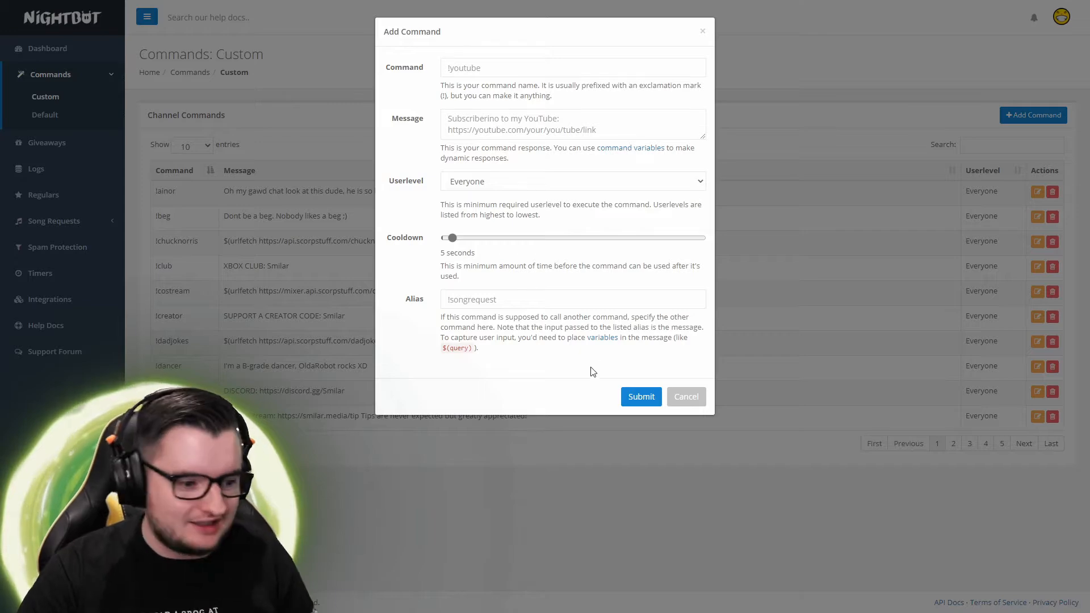
pyautogui.click(685, 396)
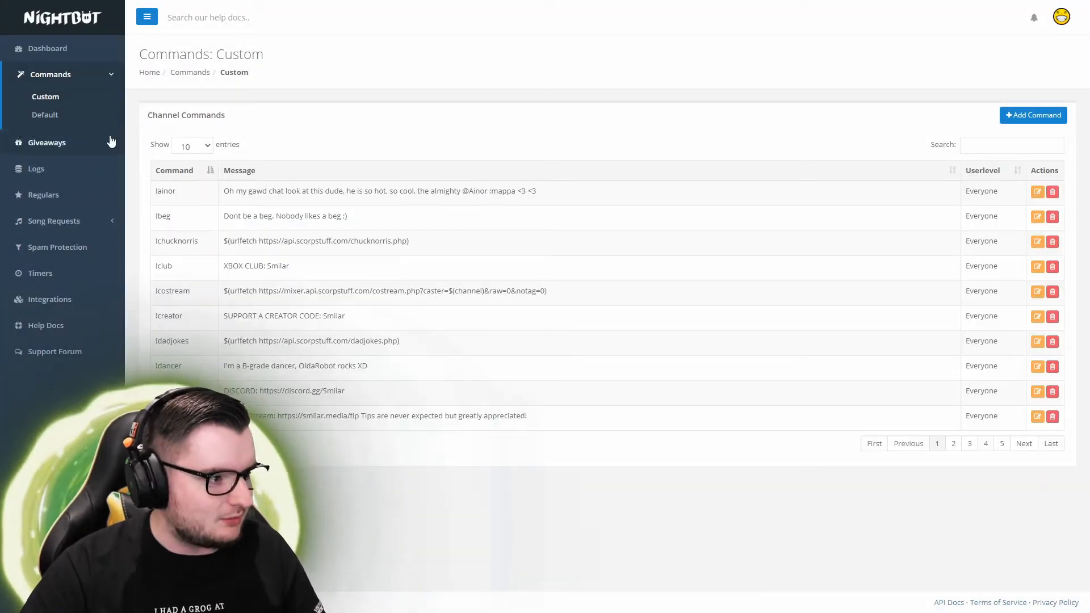
# Browse the default commands, highlighting the !commercial entry, then go to the Giveaways page
pyautogui.click(44, 114)
pyautogui.scroll(-2, 653, 355)
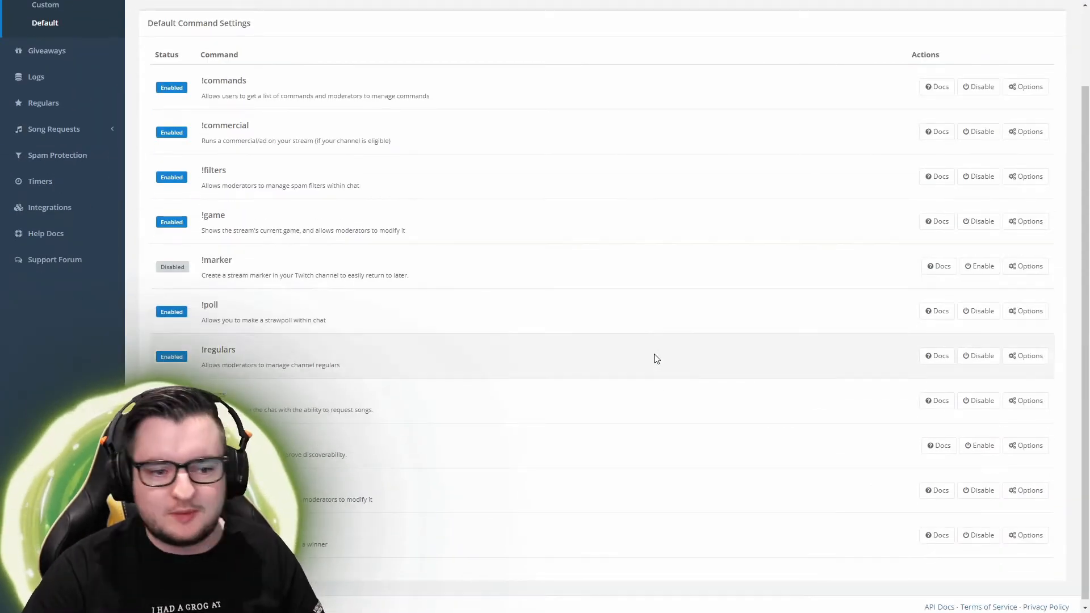
pyautogui.scroll(2, 653, 356)
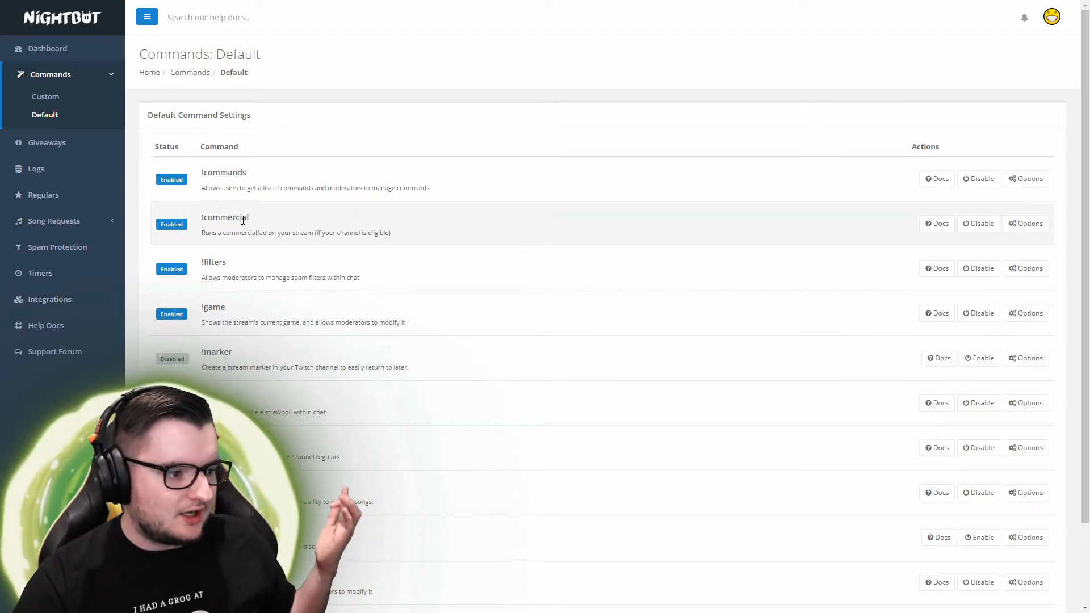
pyautogui.moveTo(329, 233); pyautogui.dragTo(228, 220)
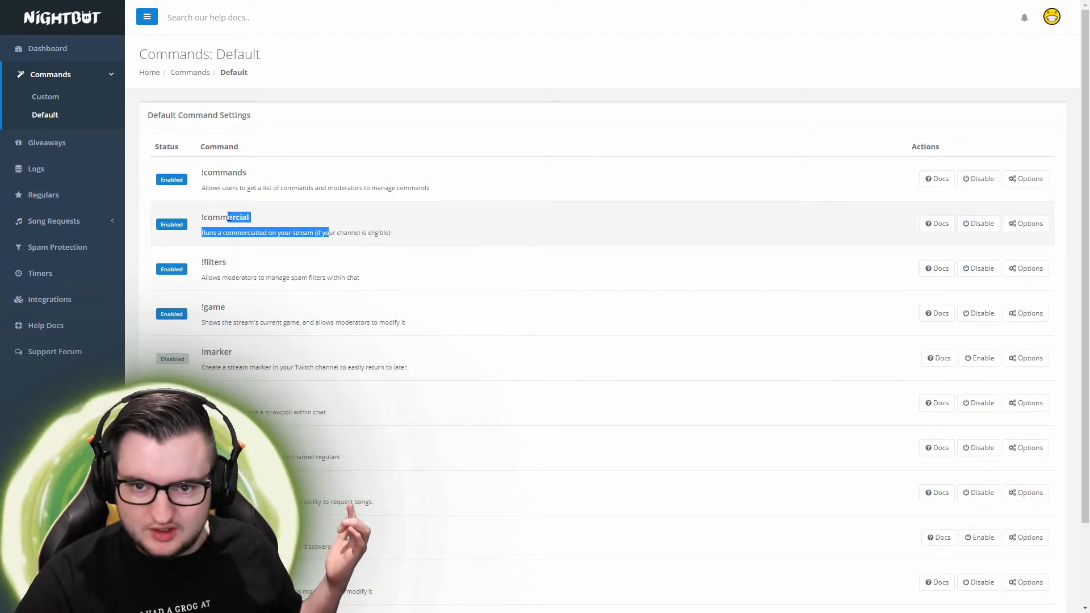
pyautogui.click(275, 234)
pyautogui.scroll(-2, 274, 234)
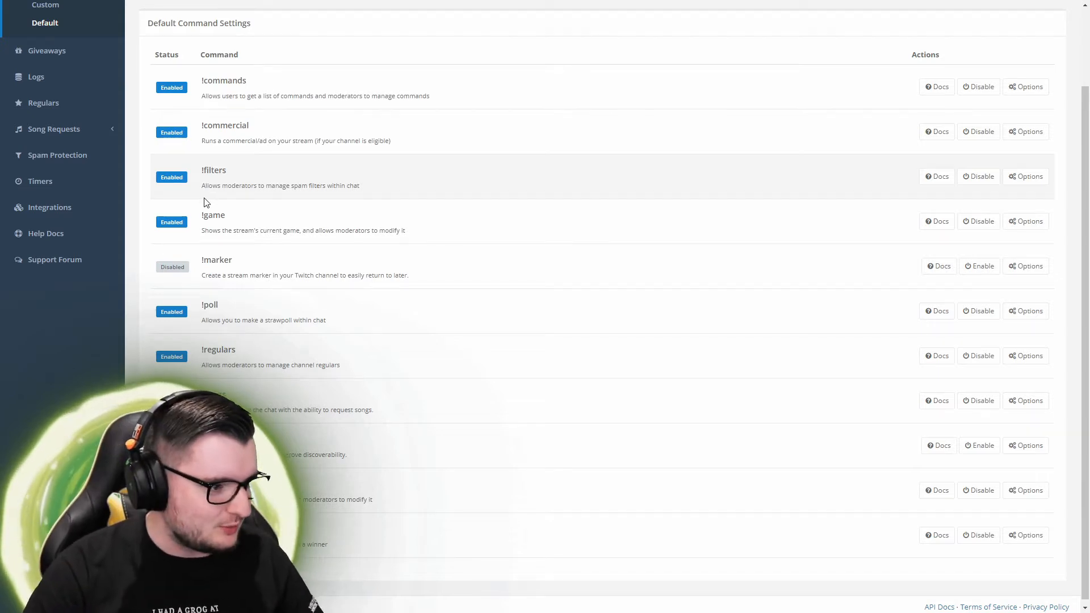
pyautogui.scroll(-1, 222, 229)
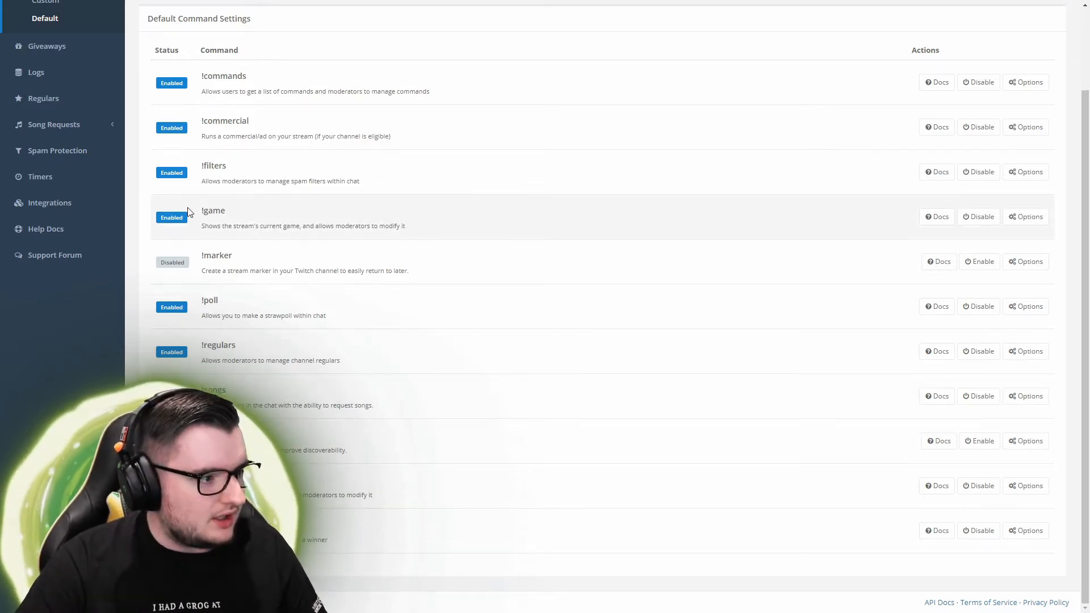
pyautogui.scroll(2, 301, 264)
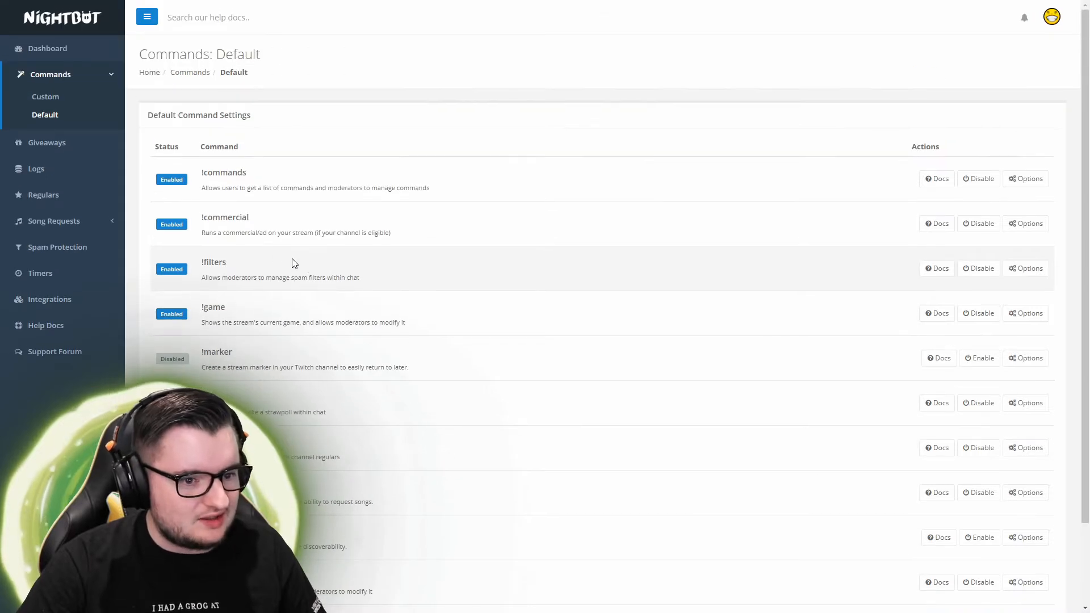
pyautogui.click(56, 145)
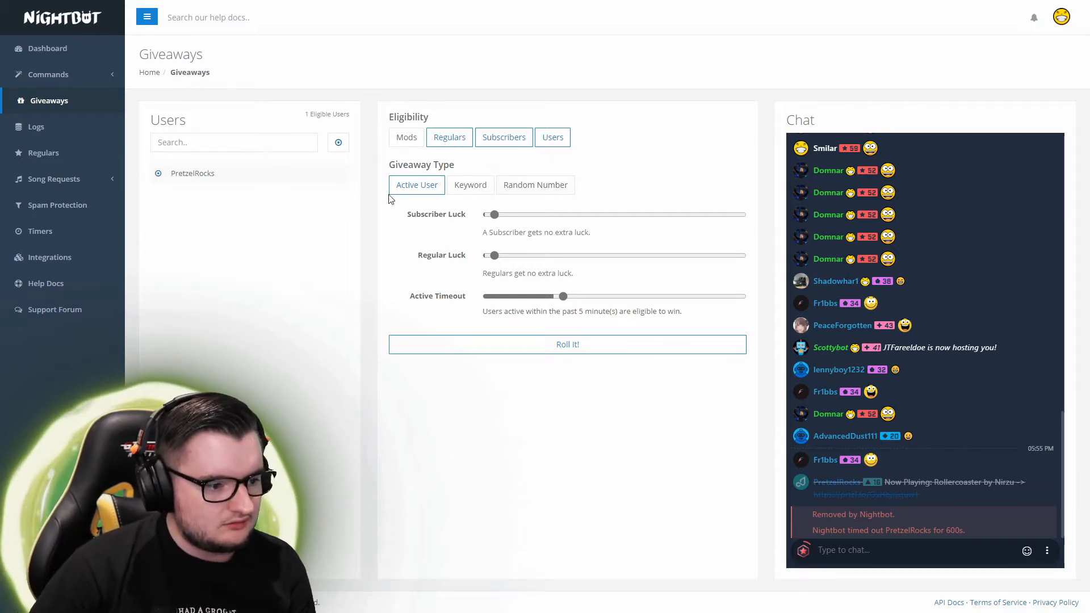
# Switch the giveaway type to Random Number and back to Active User, then view chat logs
pyautogui.click(531, 187)
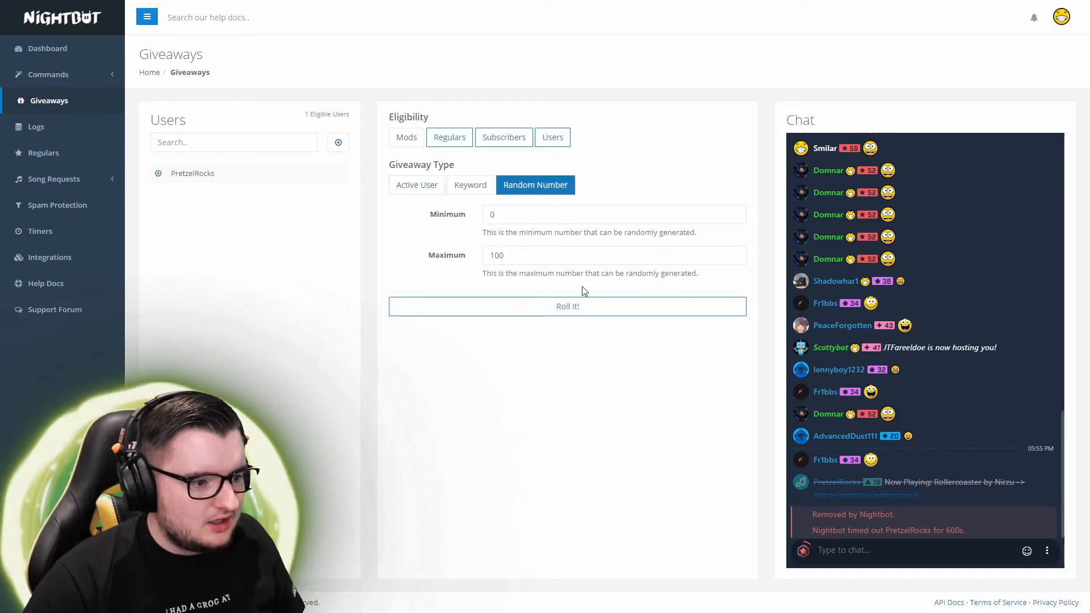
pyautogui.click(423, 186)
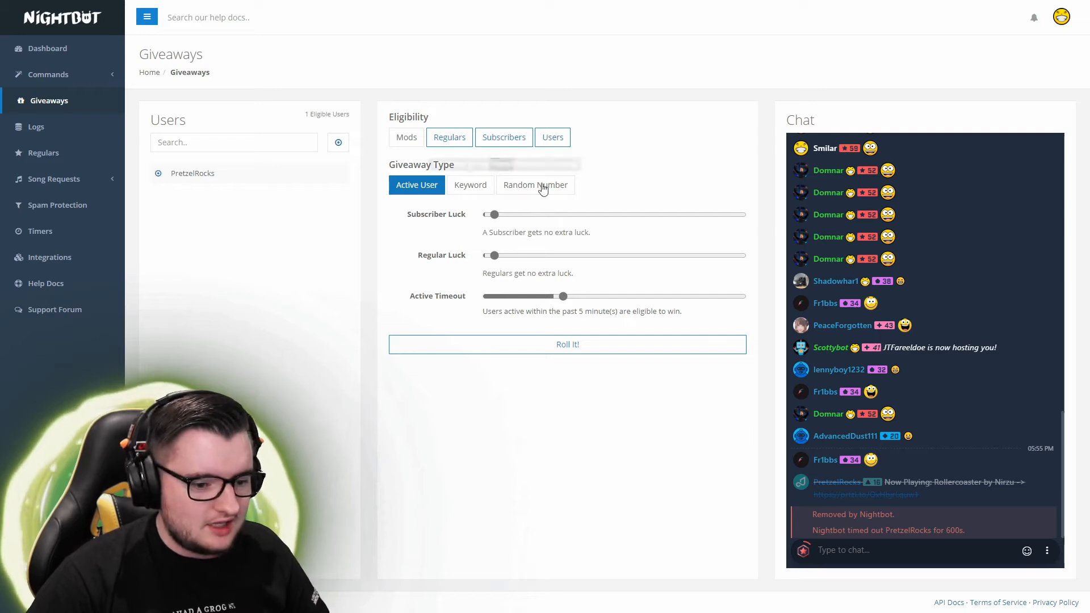
pyautogui.click(36, 128)
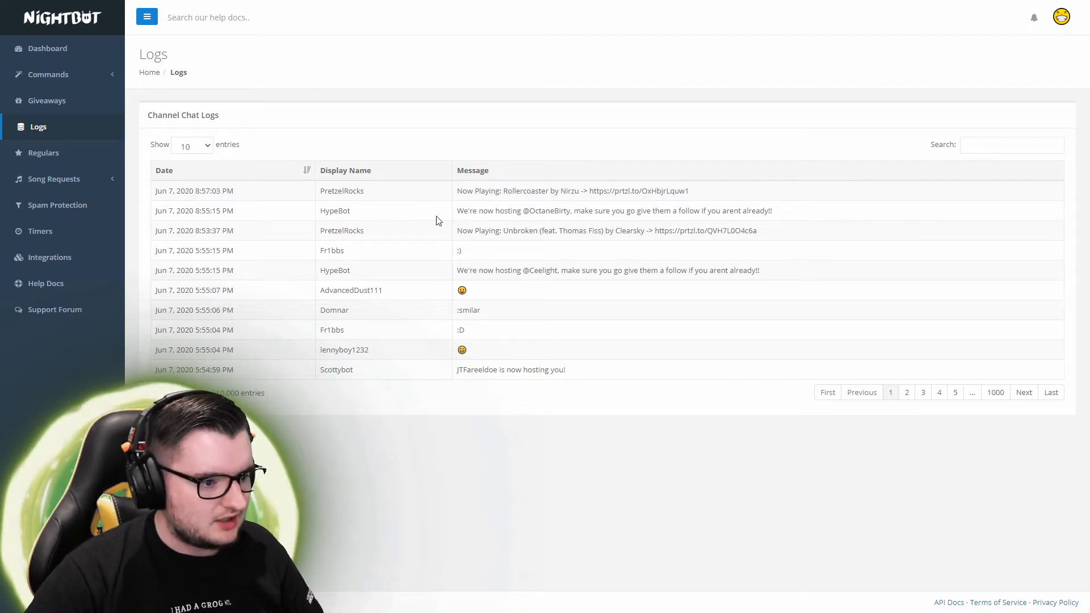
# Highlight the hosting announcements and Unbroken now-playing log entries, then go to Regulars
pyautogui.moveTo(485, 214); pyautogui.dragTo(613, 227)
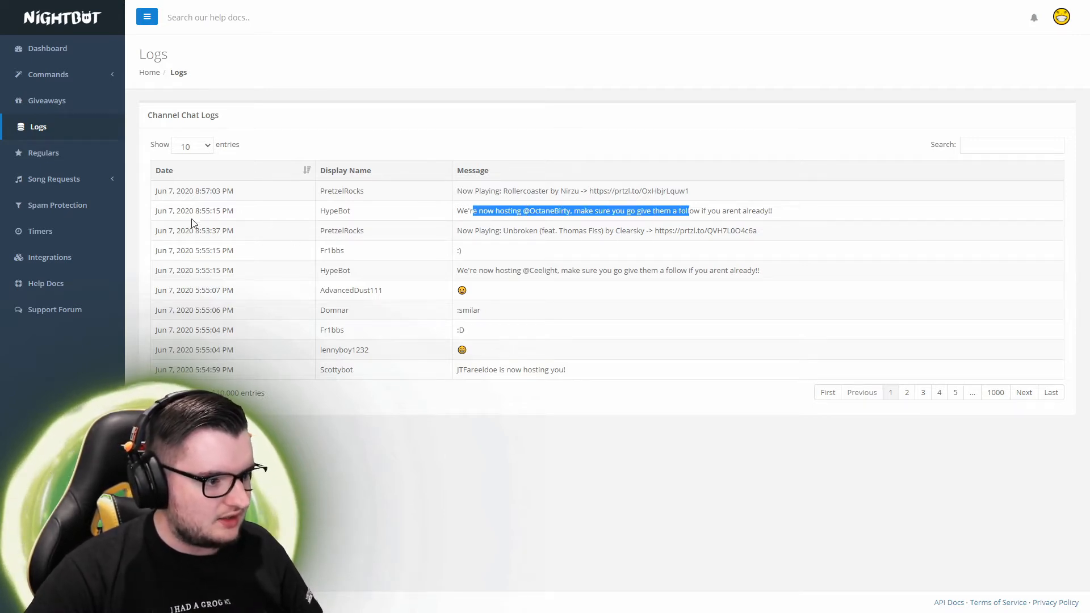
pyautogui.moveTo(476, 236); pyautogui.dragTo(602, 243)
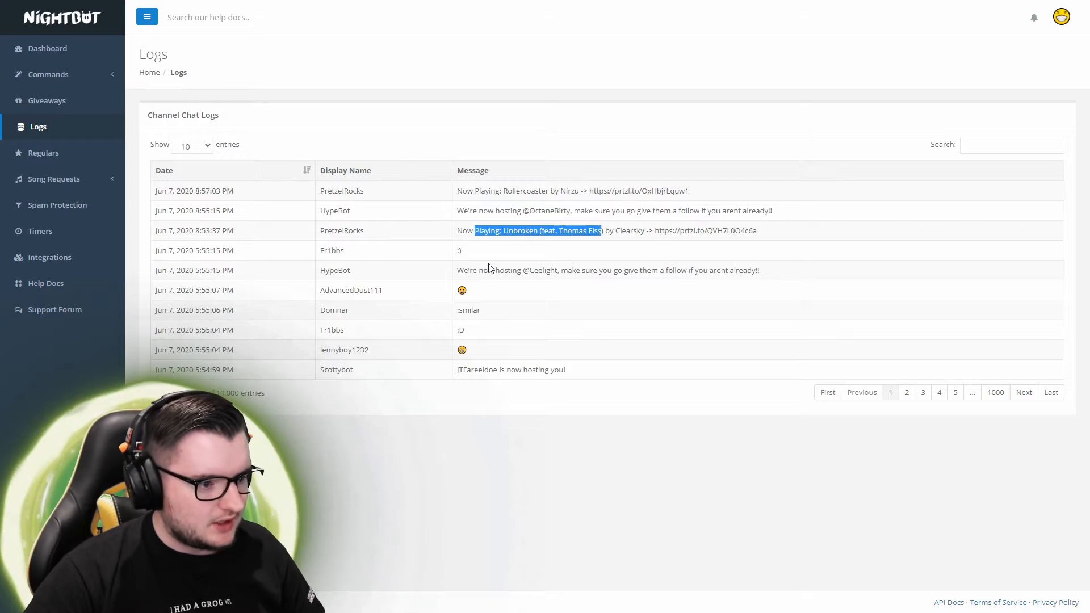
pyautogui.moveTo(488, 267); pyautogui.dragTo(600, 269)
pyautogui.tripleClick(476, 310)
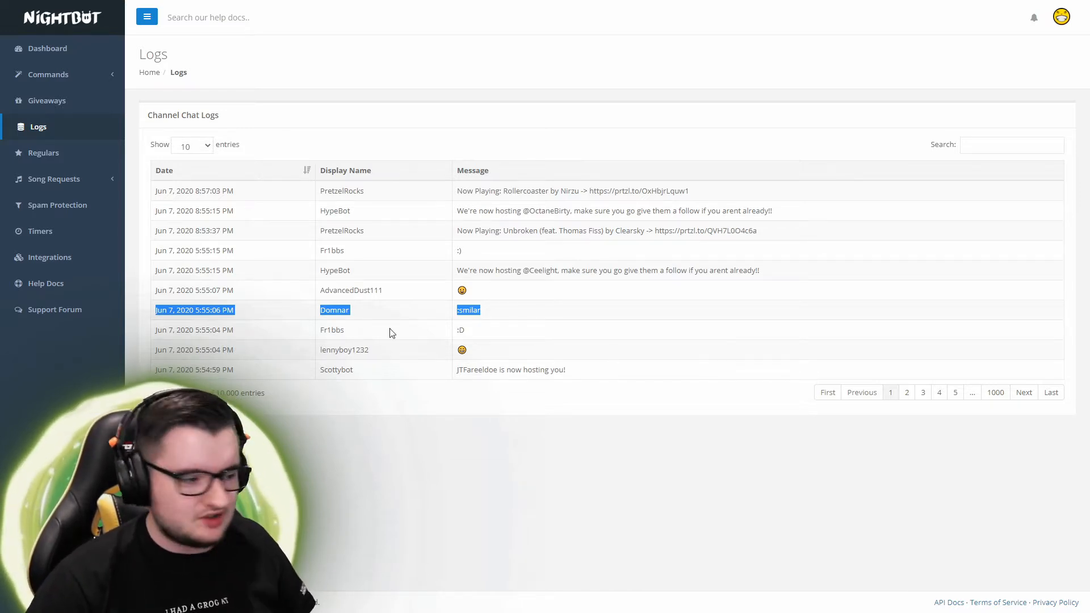
pyautogui.click(34, 153)
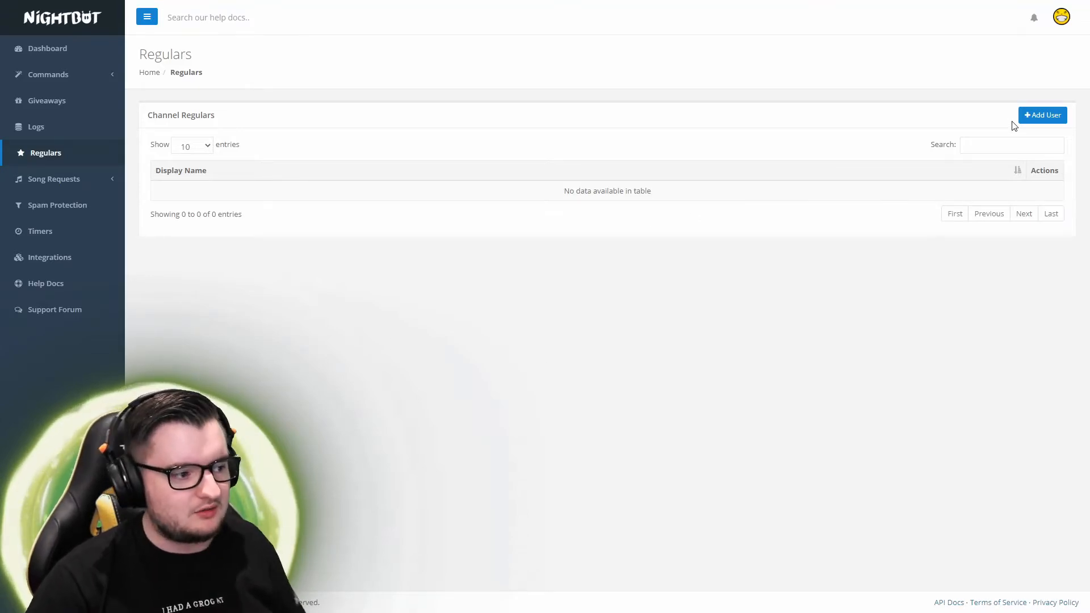
# Start adding a channel regular, cancel it, and reload the Regulars page outside full screen
pyautogui.click(1028, 116)
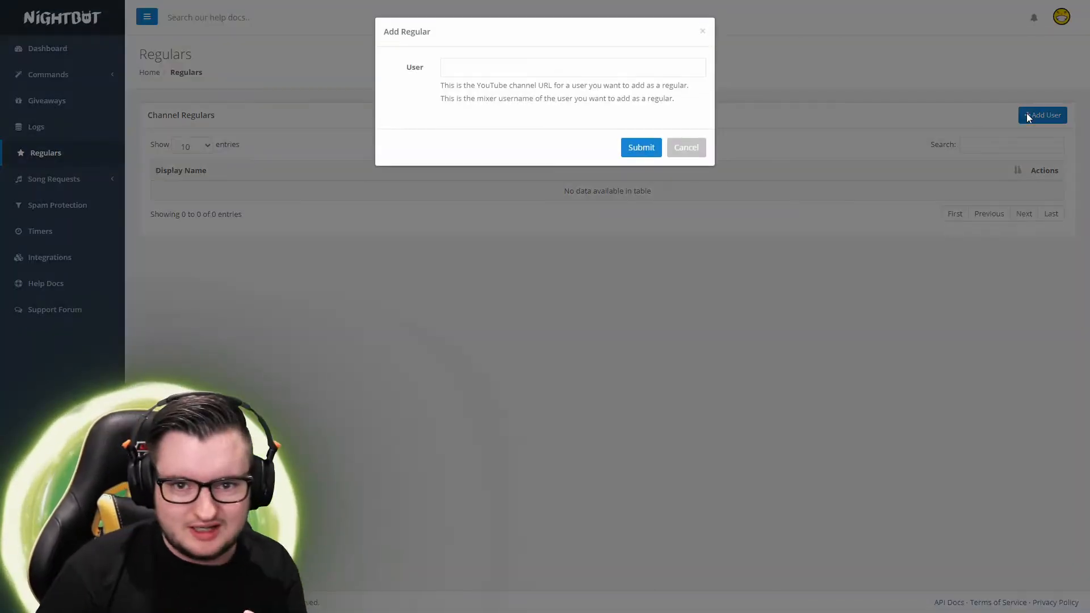
pyautogui.click(687, 147)
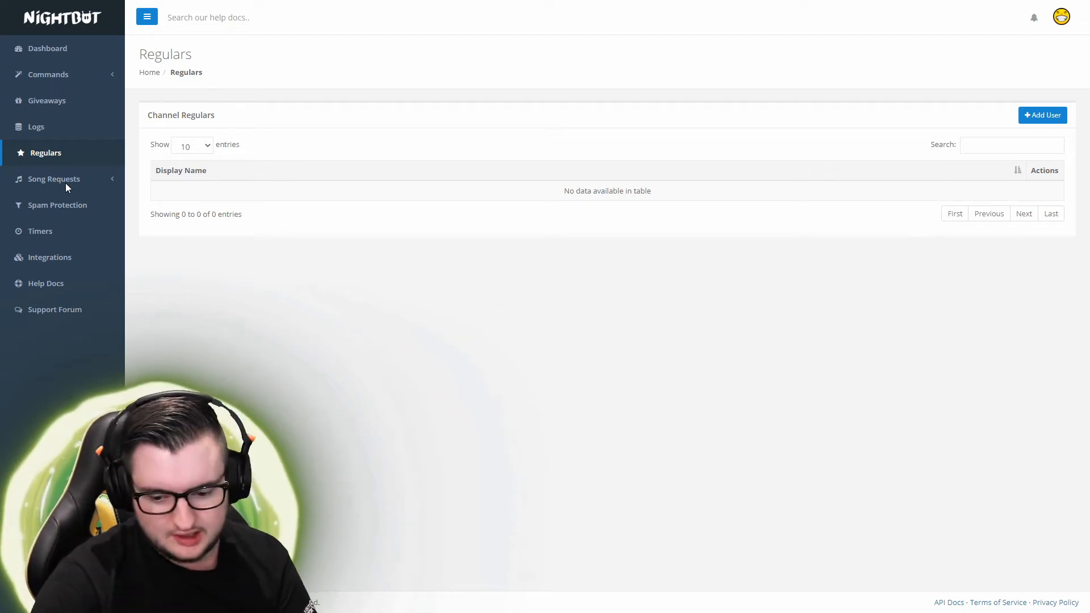
pyautogui.press('F11')
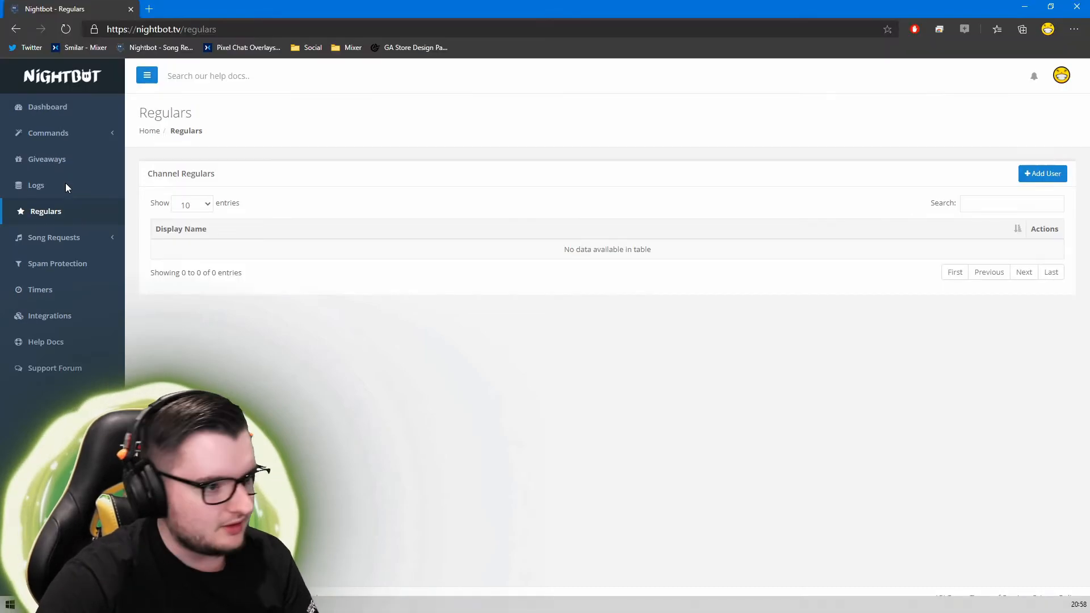
pyautogui.click(65, 31)
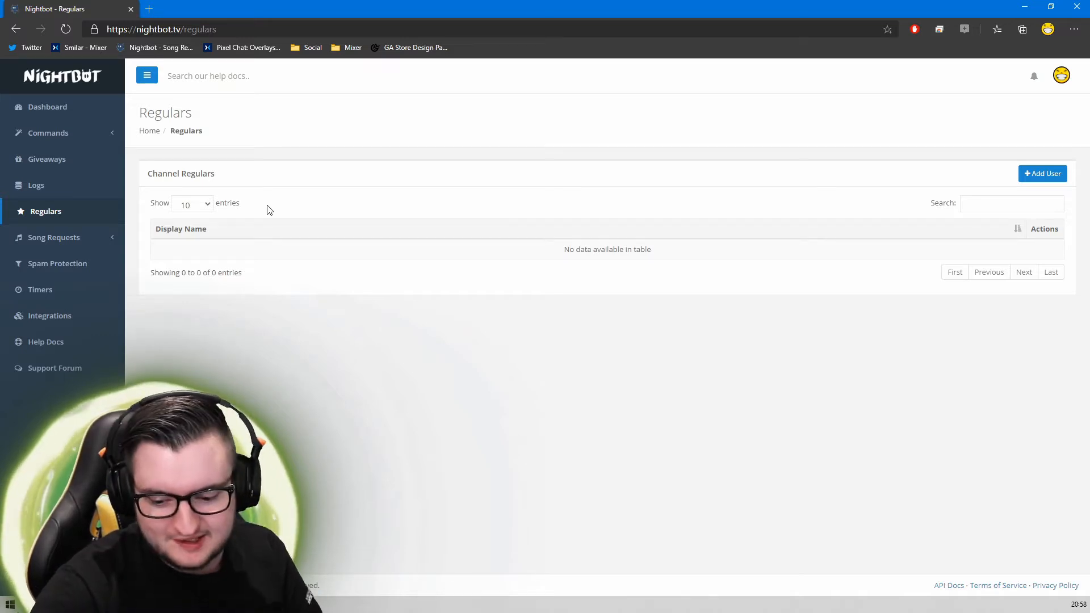
# Return the dashboard to full screen and go to the AutoDJ song request page
pyautogui.press('F11')
pyautogui.click(57, 179)
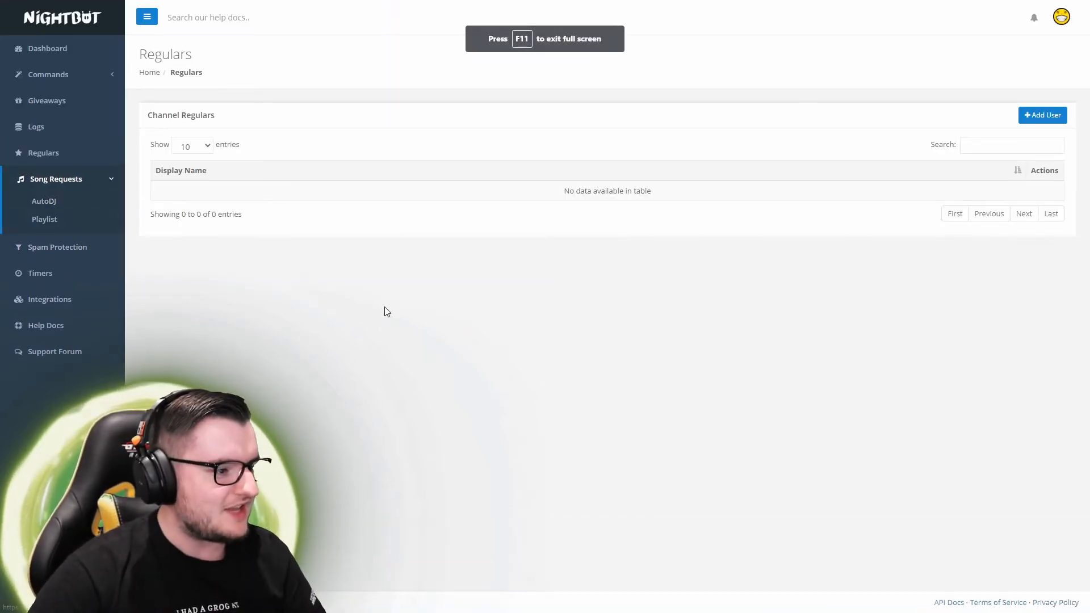
pyautogui.click(46, 202)
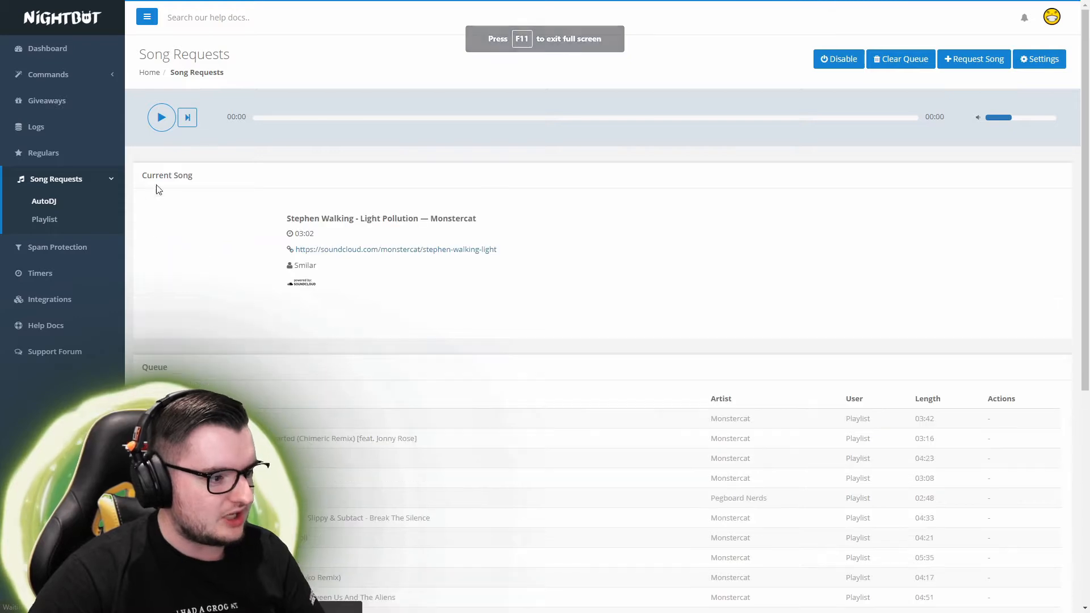
# Play Stephen Walking's Light Pollution and scroll through the request queue and back
pyautogui.click(163, 120)
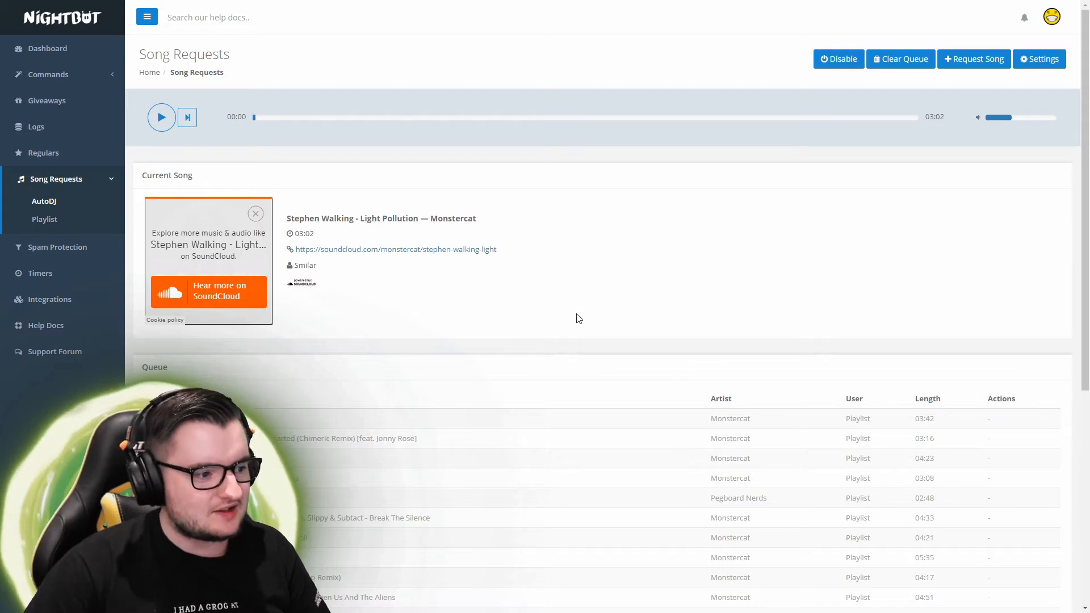
pyautogui.scroll(-5, 574, 317)
pyautogui.scroll(-2, 576, 452)
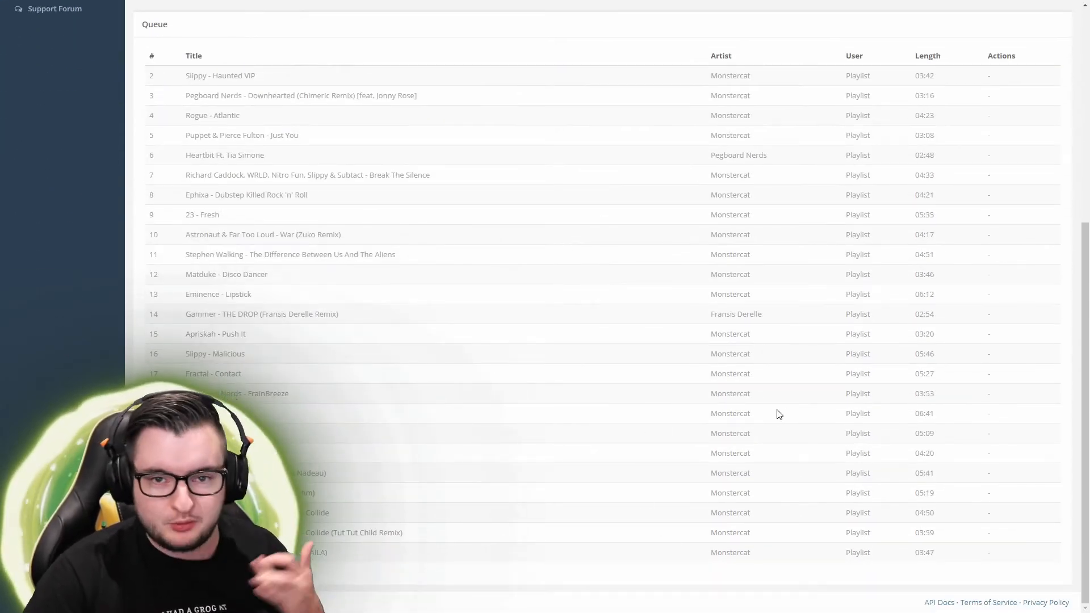
pyautogui.scroll(6, 779, 410)
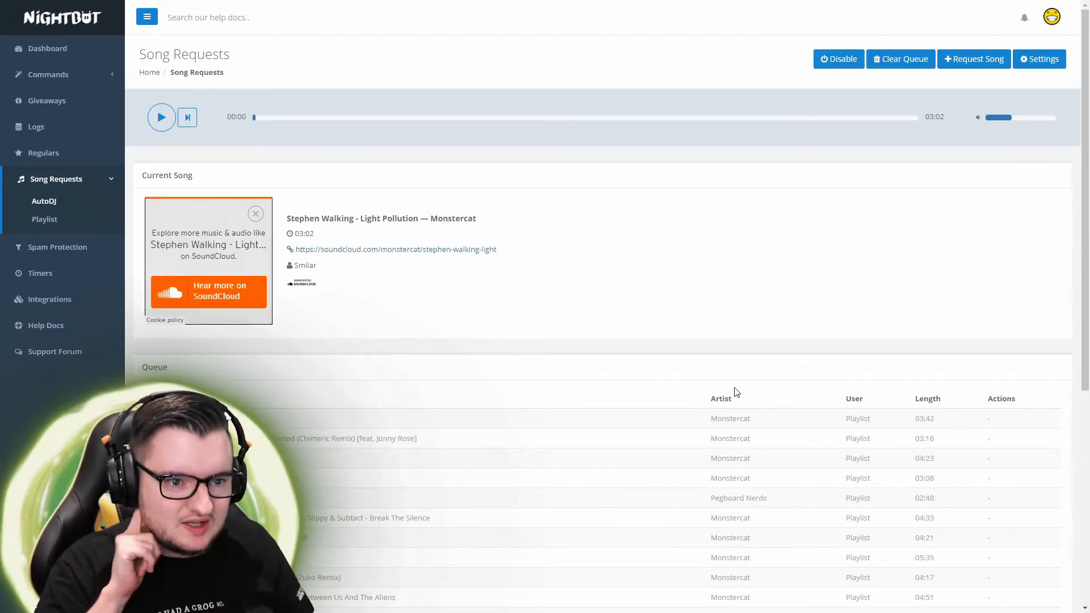
pyautogui.click(1023, 63)
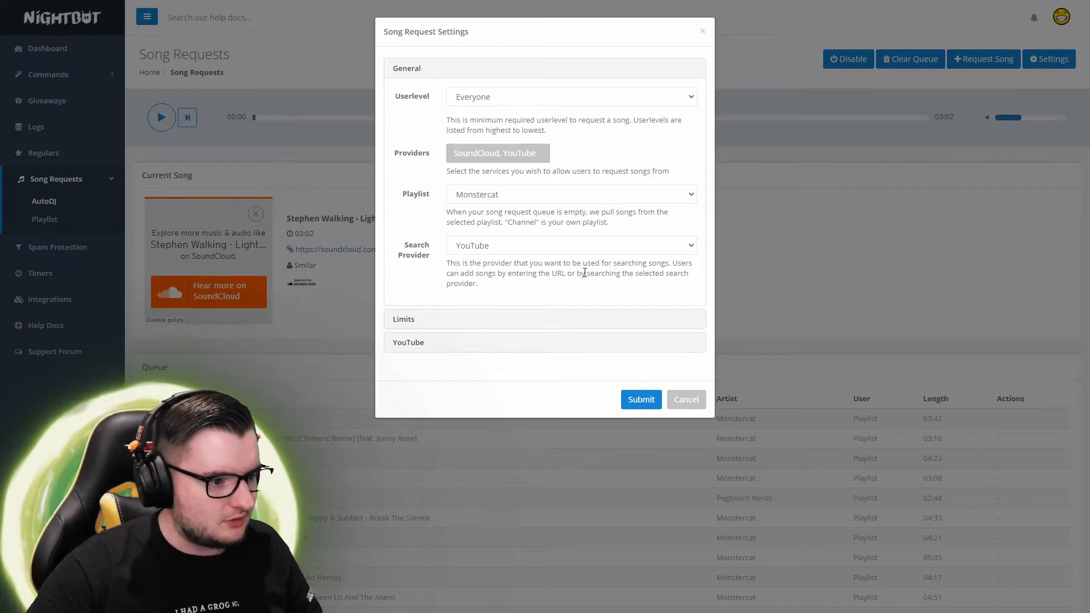
pyautogui.click(554, 98)
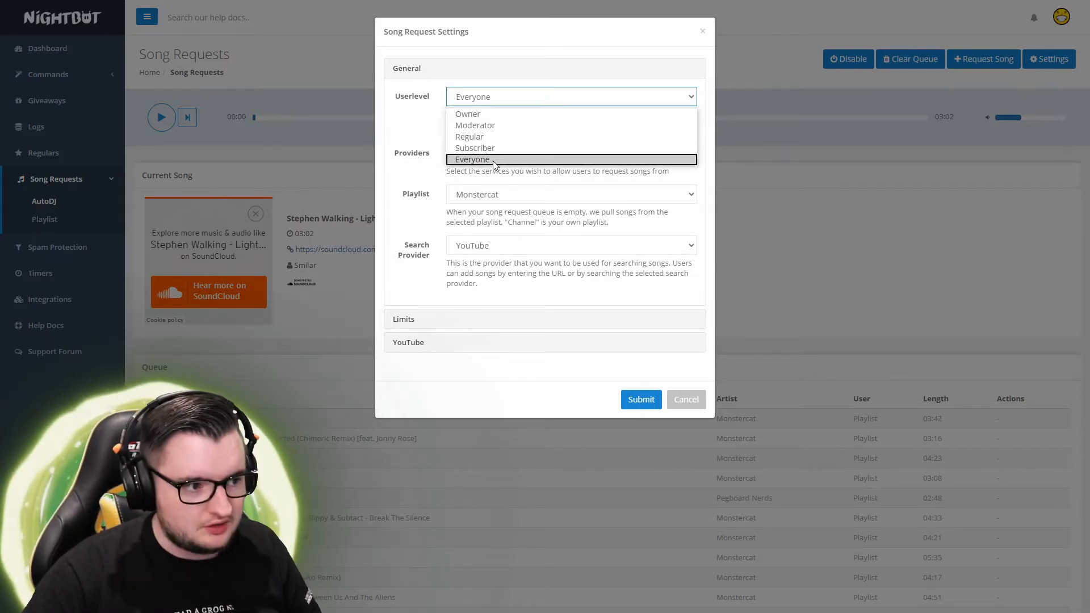
pyautogui.click(422, 122)
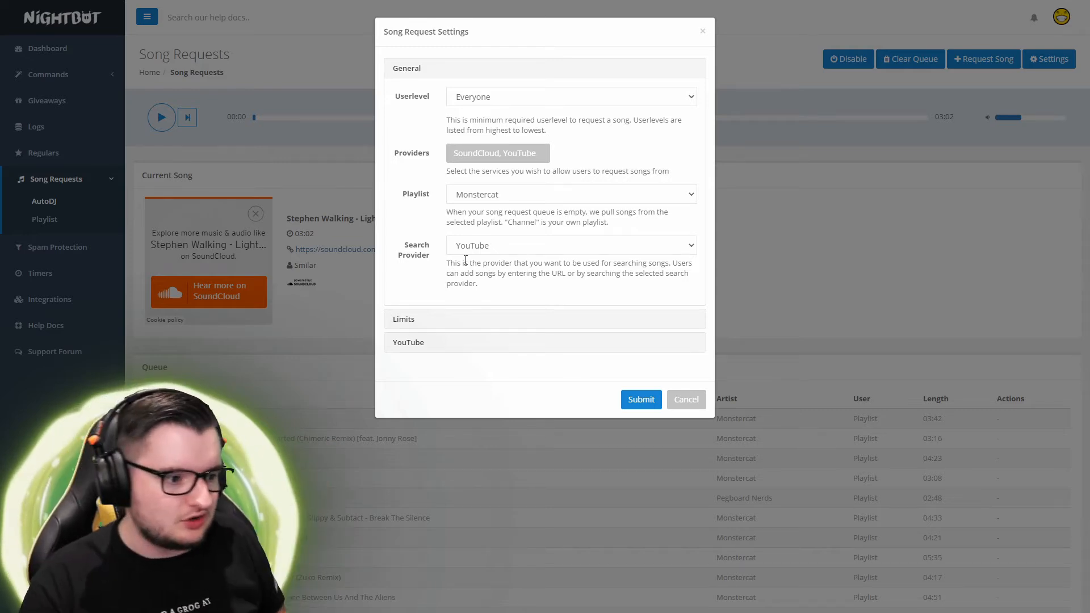
pyautogui.click(495, 247)
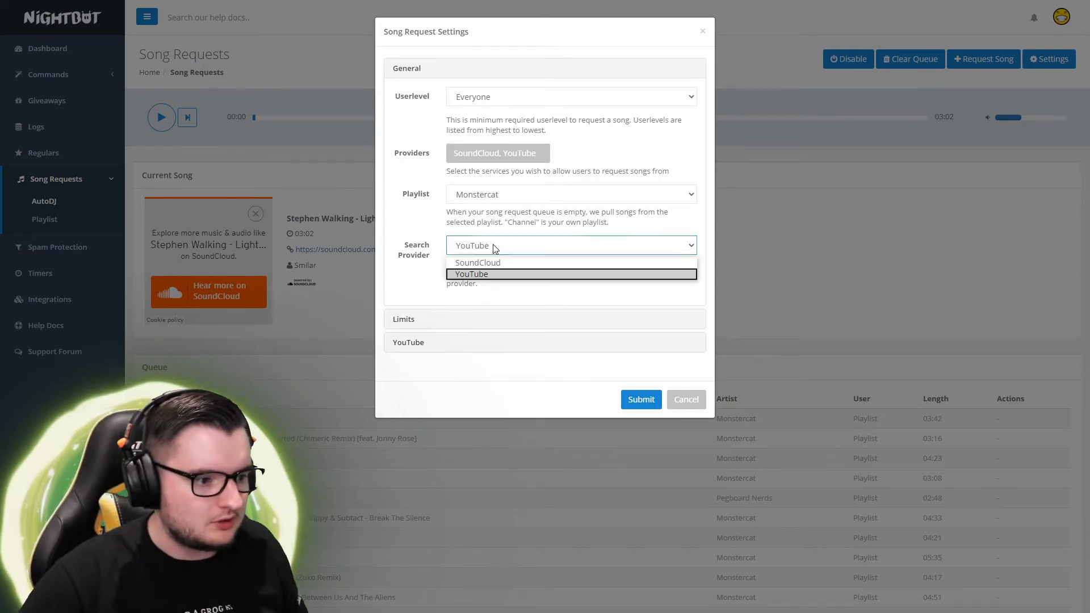
pyautogui.click(404, 270)
pyautogui.click(407, 319)
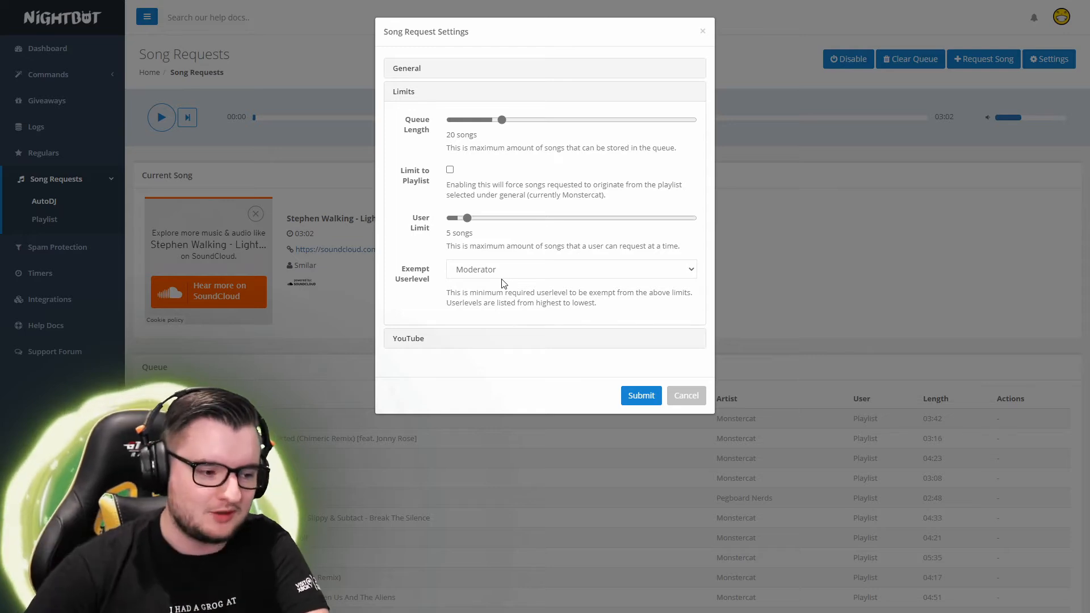
pyautogui.click(504, 339)
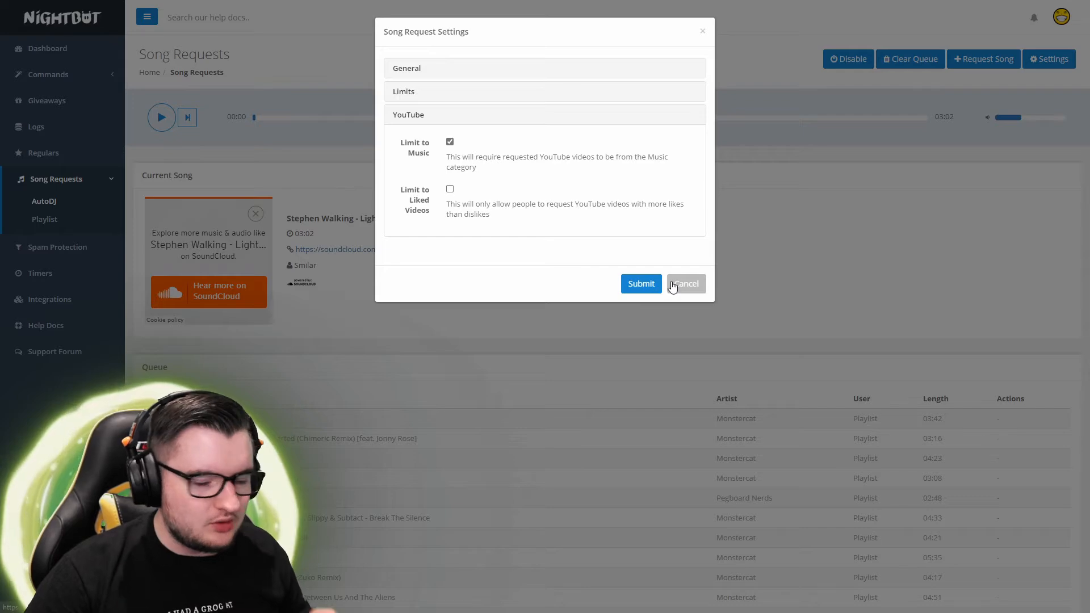
pyautogui.click(696, 291)
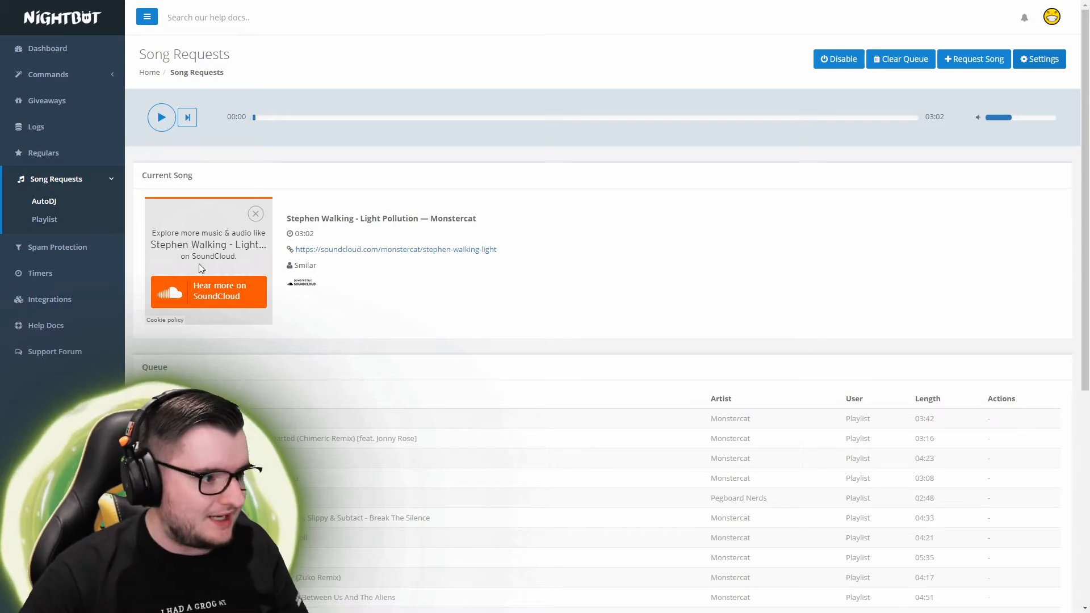
# Show the Monstercat song request playlist with artists and durations
pyautogui.click(44, 219)
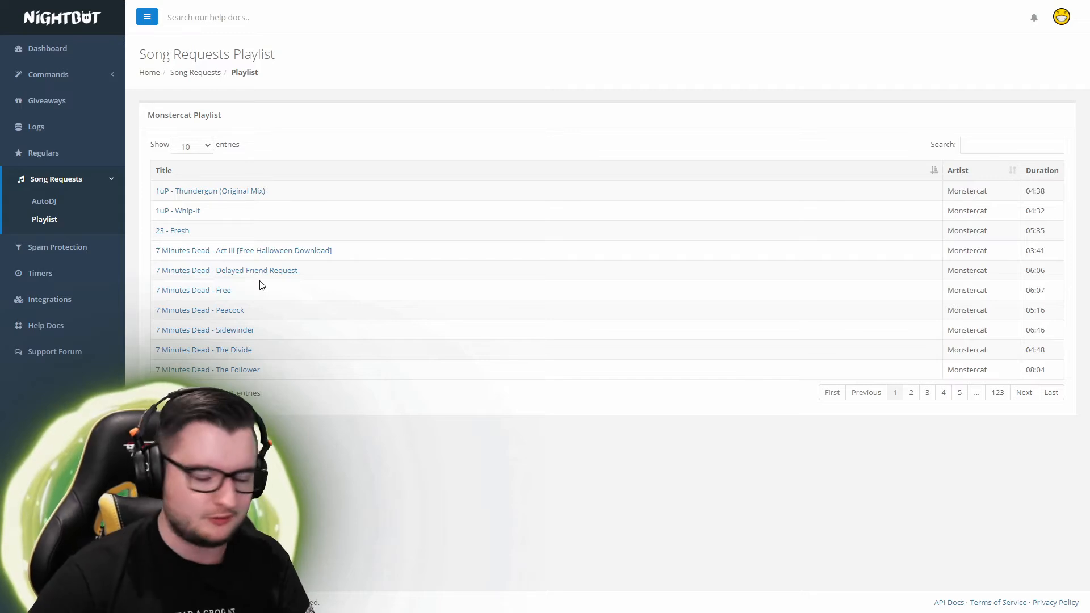
# Show the Spam Protection filters, with only Blacklist Words/Phrases and Links enabled
pyautogui.click(40, 253)
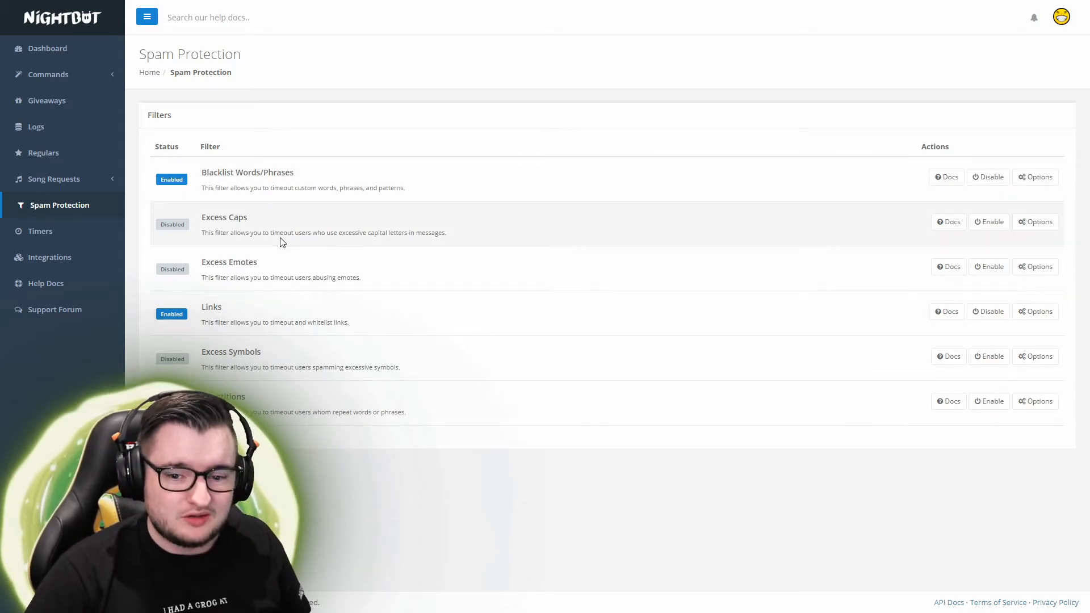
# Start a new timer on the empty Timers page and set its interval to every 60 minutes
pyautogui.click(43, 237)
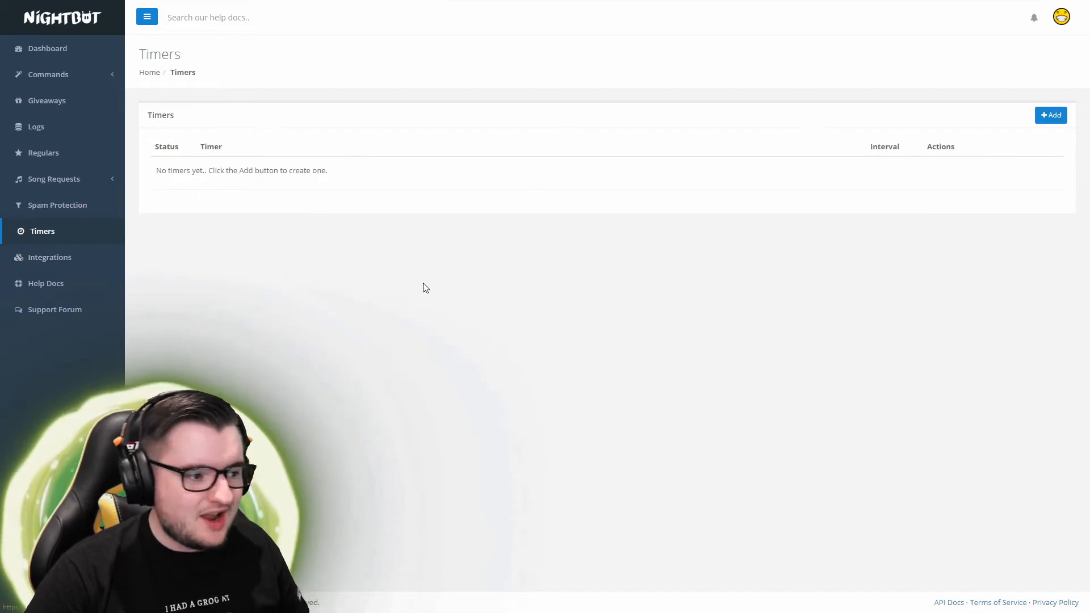
pyautogui.click(1051, 116)
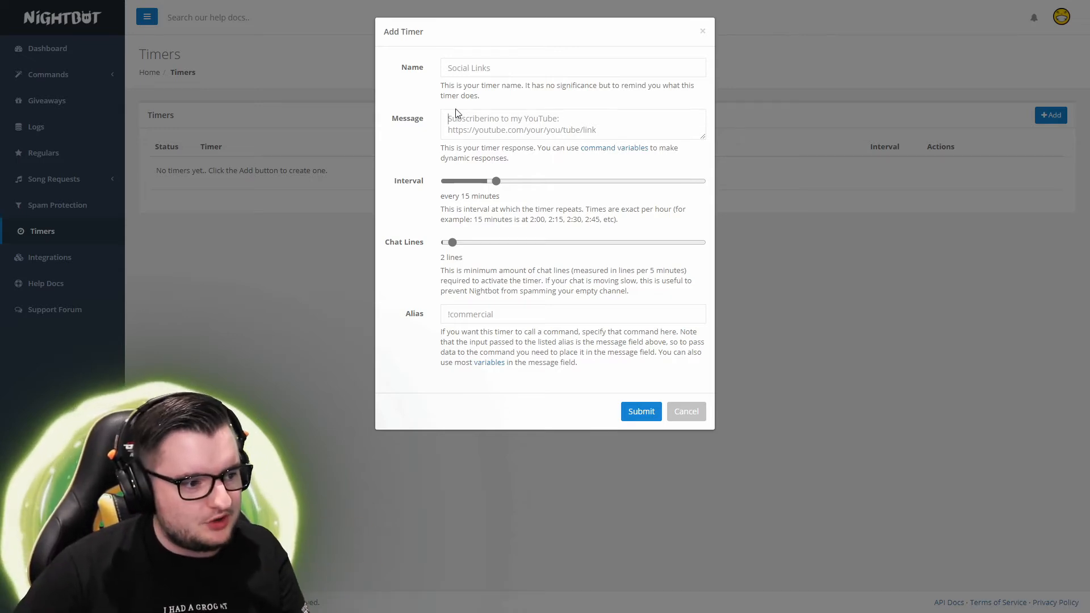
pyautogui.click(581, 125)
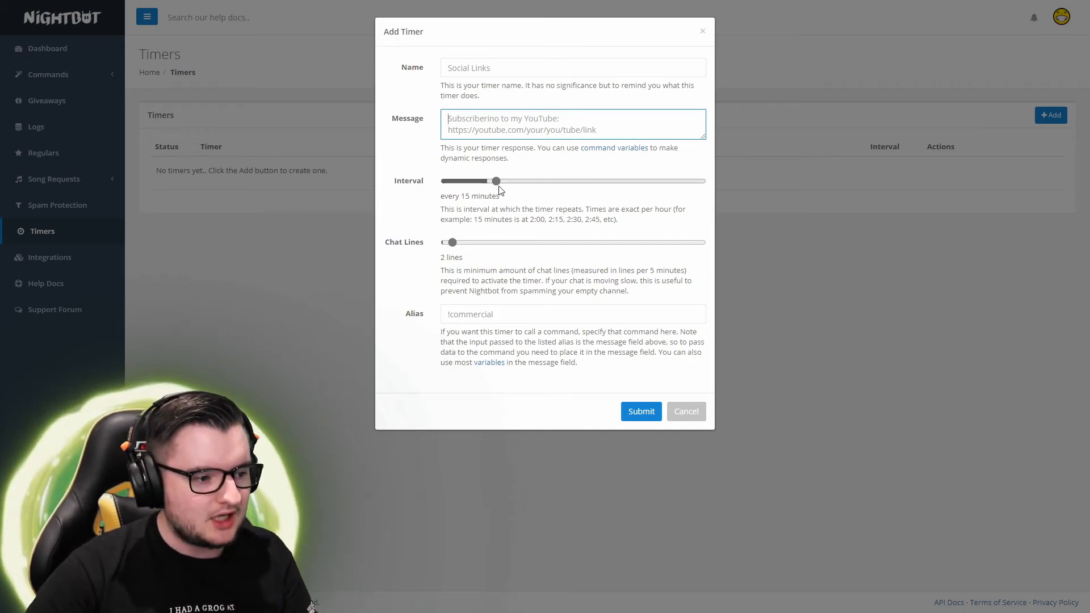
pyautogui.moveTo(496, 181); pyautogui.dragTo(755, 203)
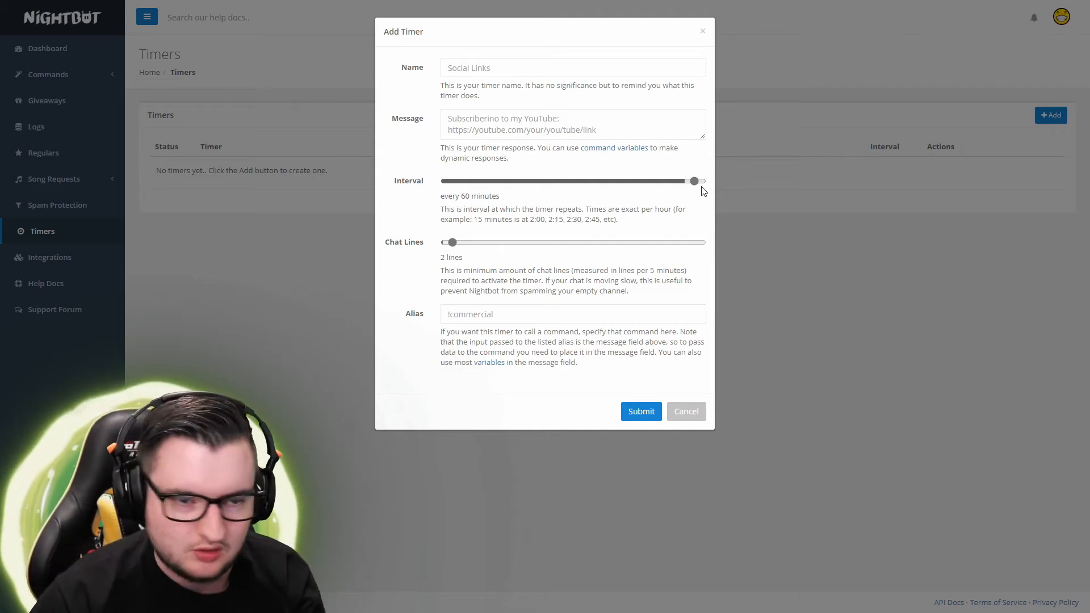
pyautogui.moveTo(655, 182); pyautogui.dragTo(910, 177)
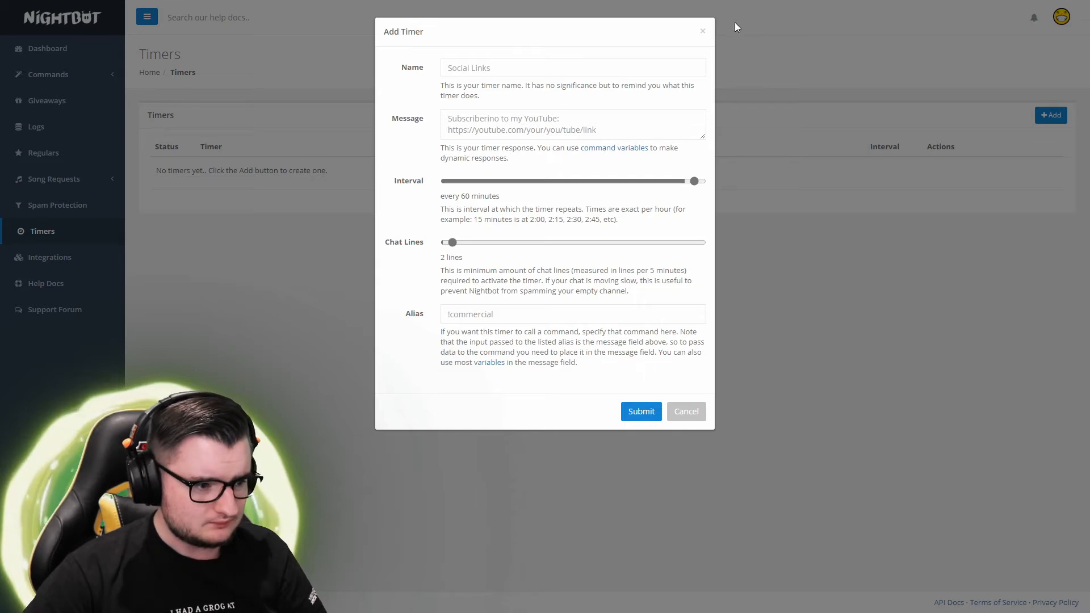
# Discard the unsaved timer, then show the Integrations page and highlight Discord commands and regulars role sync
pyautogui.click(703, 31)
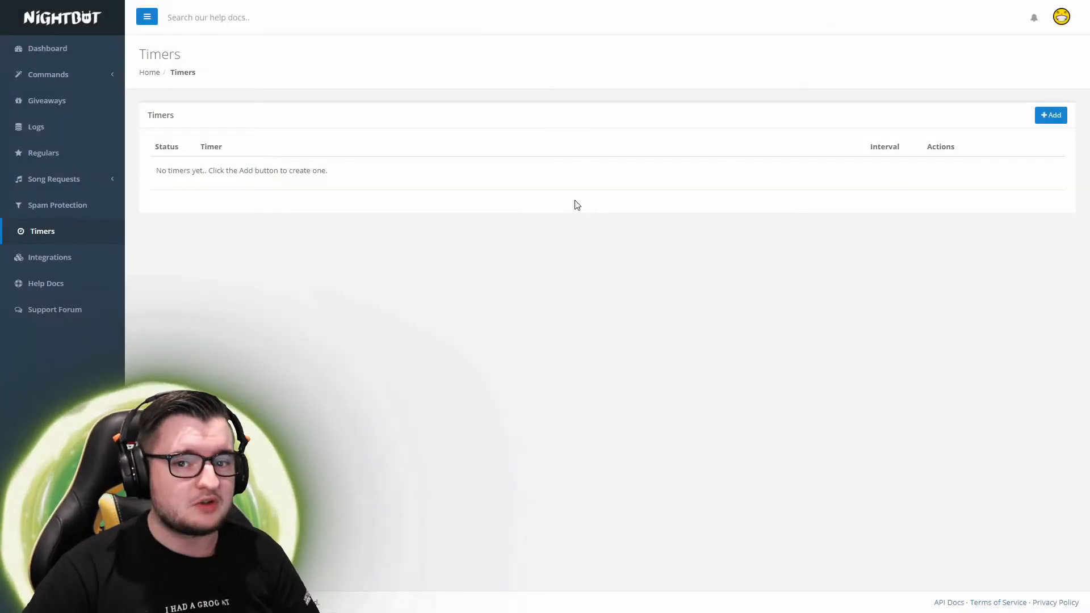
pyautogui.click(87, 258)
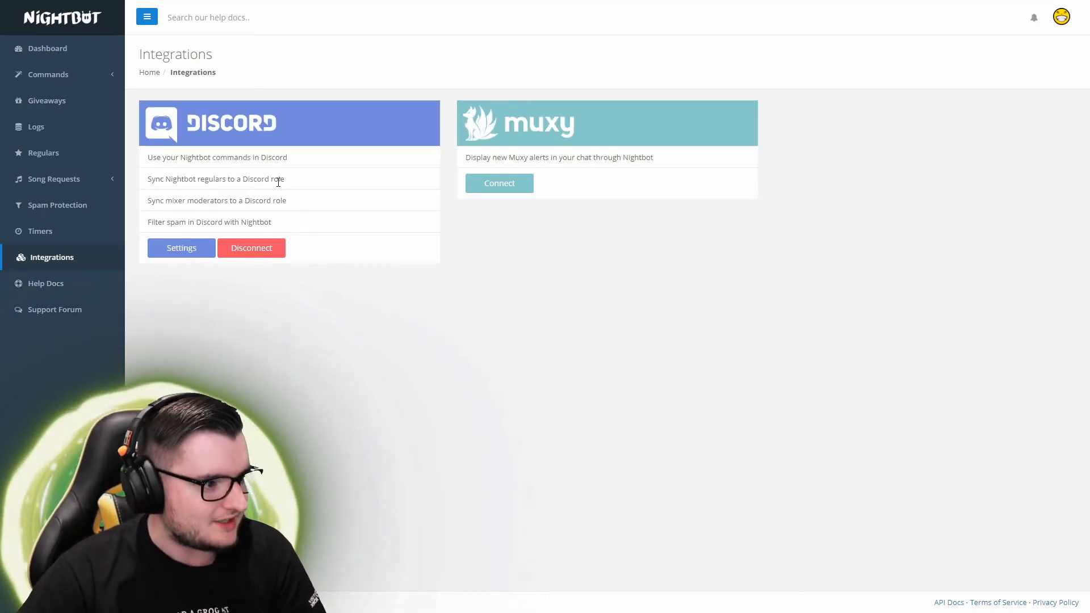
pyautogui.moveTo(176, 158); pyautogui.dragTo(297, 159)
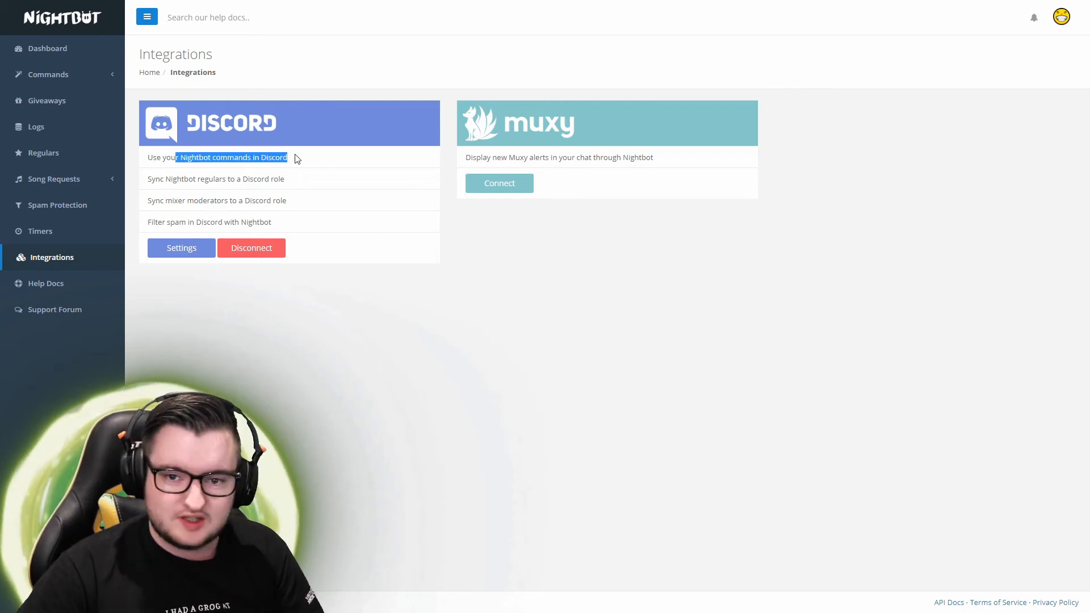
pyautogui.moveTo(161, 187); pyautogui.dragTo(239, 180)
pyautogui.click(196, 201)
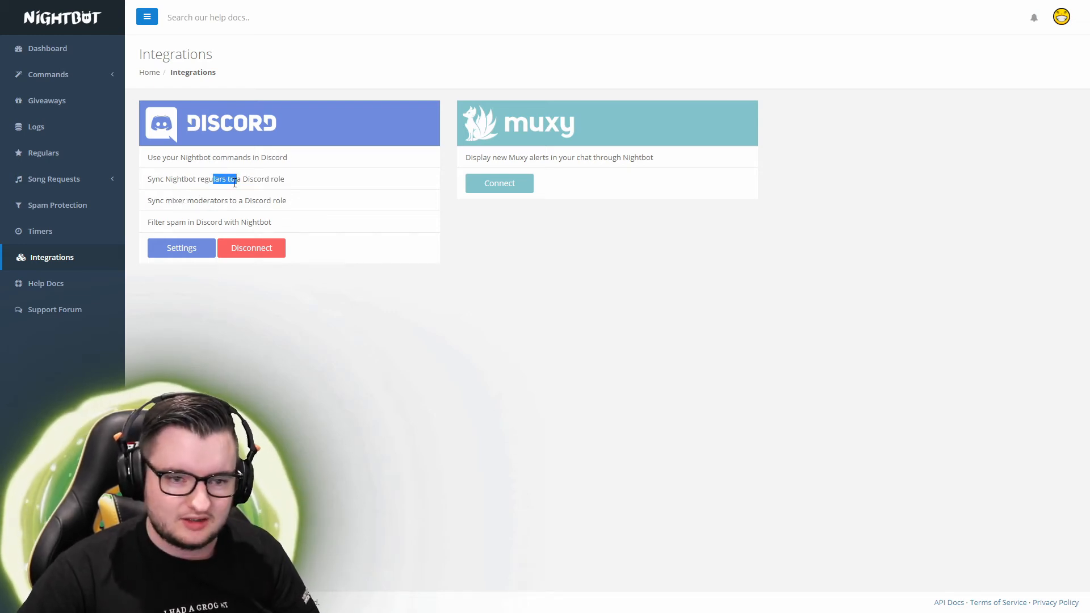
pyautogui.click(159, 239)
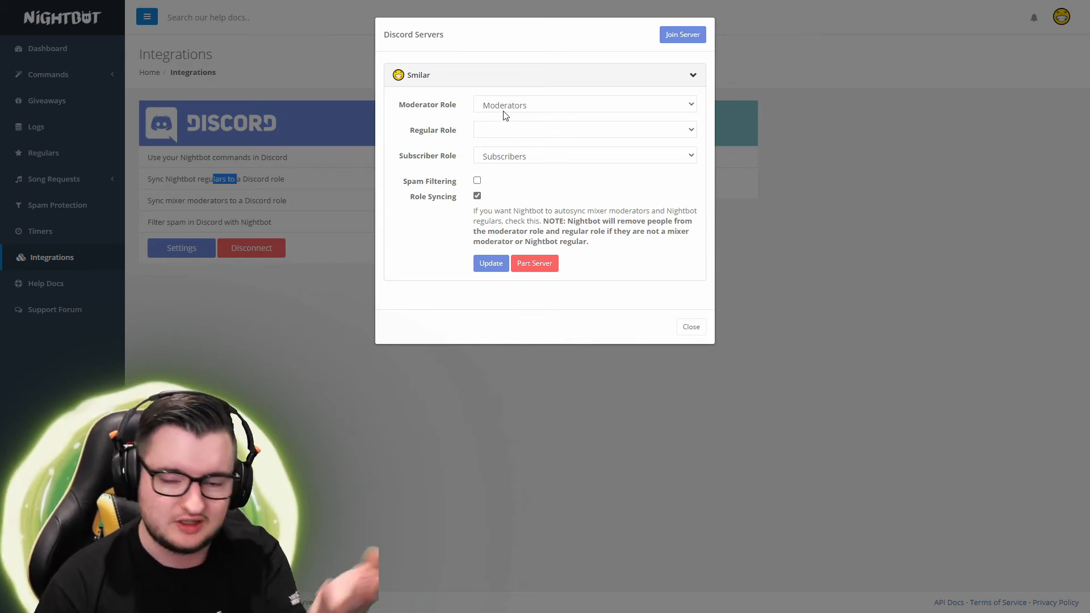
pyautogui.click(691, 327)
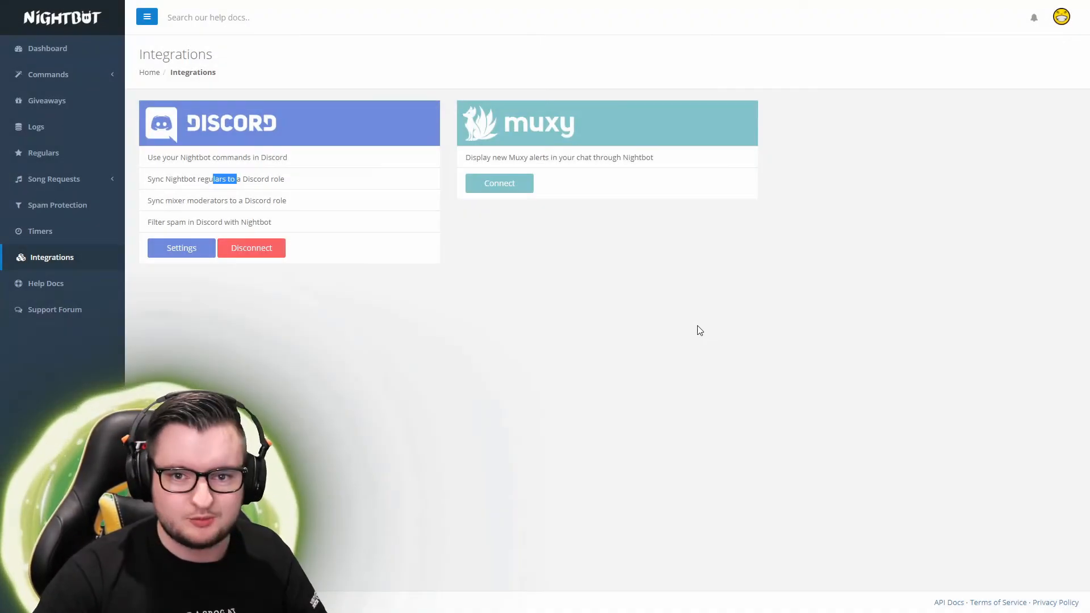